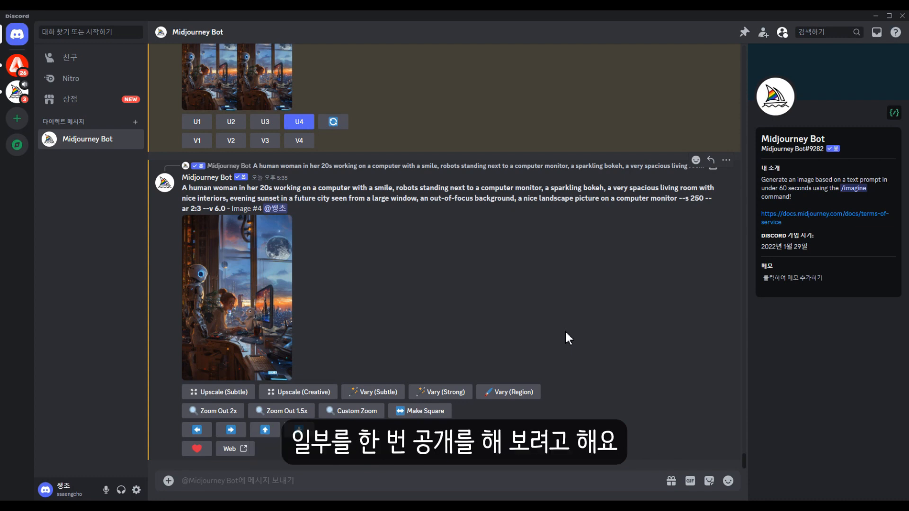
Examine the earlier image generations in the Midjourney Bot chat and highlight the prompt of the latest Image #4.
scroll(568, 287, "up", 10)
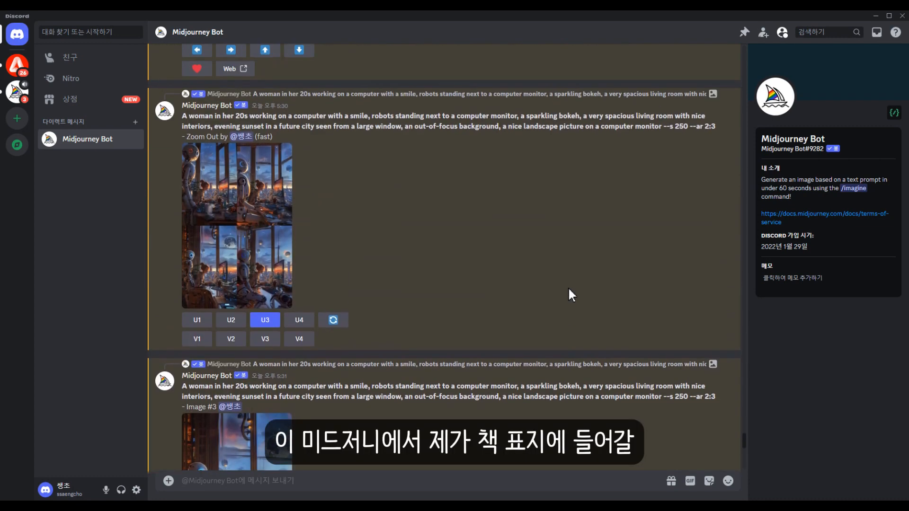
scroll(530, 275, "up", 15)
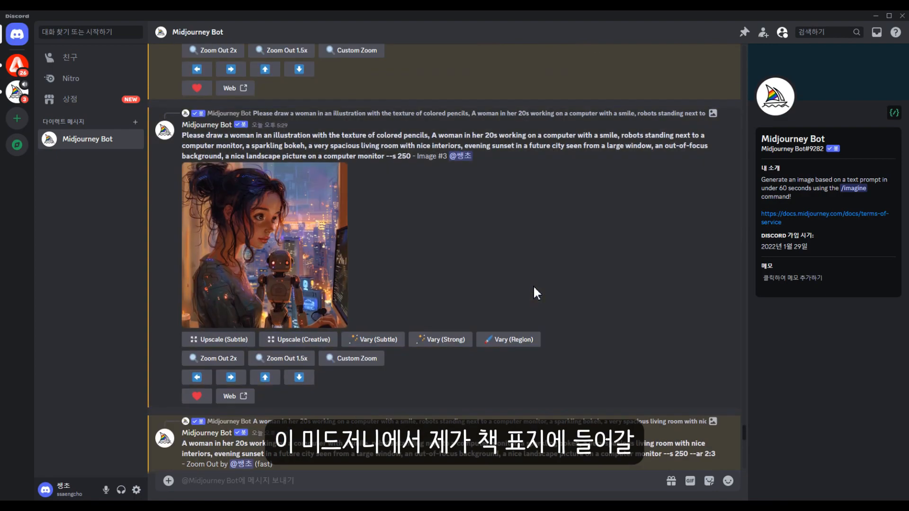
scroll(533, 285, "up", 15)
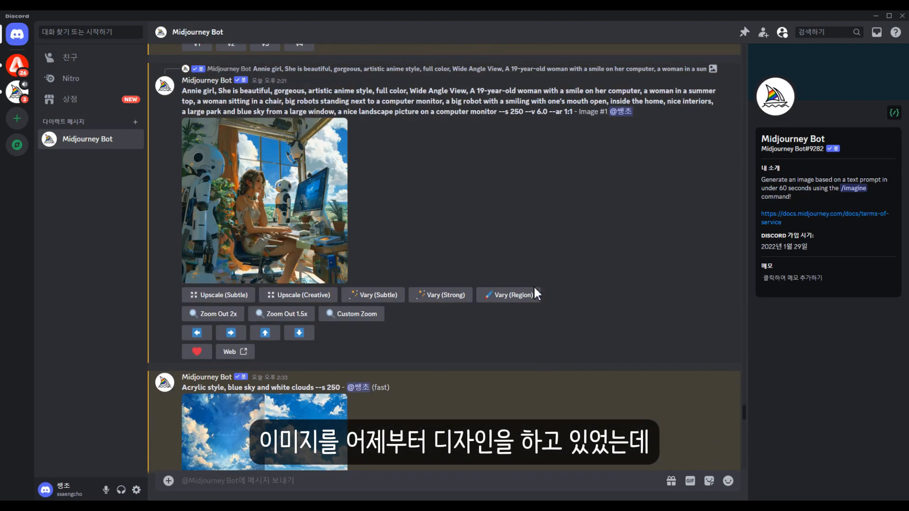
scroll(516, 284, "up", 10)
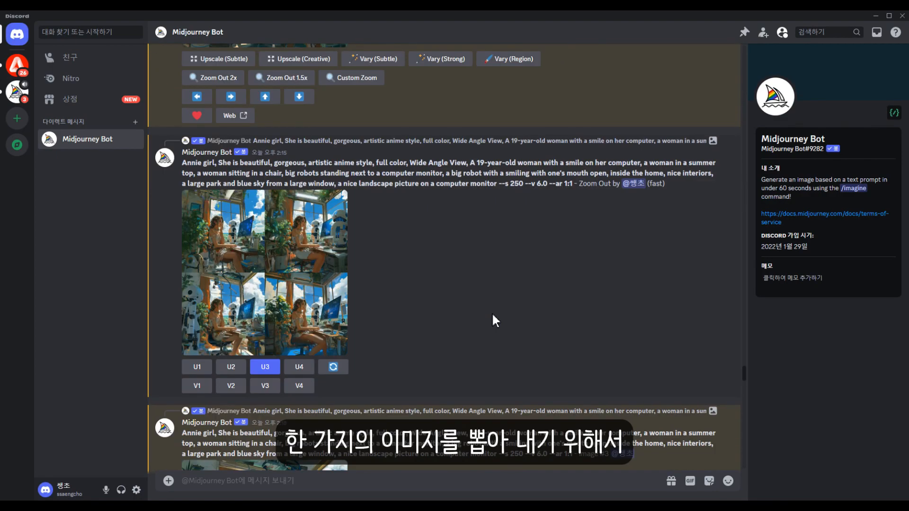
scroll(494, 321, "up", 7)
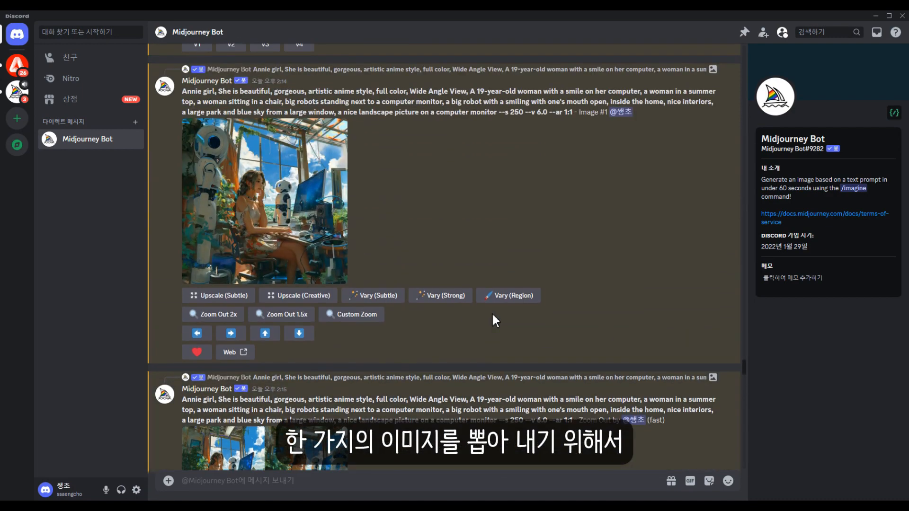
scroll(489, 316, "up", 10)
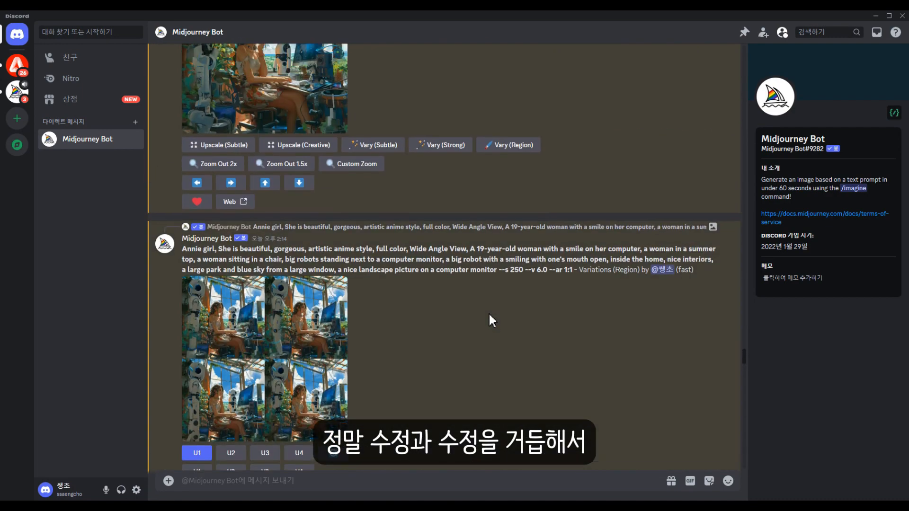
scroll(489, 315, "up", 10)
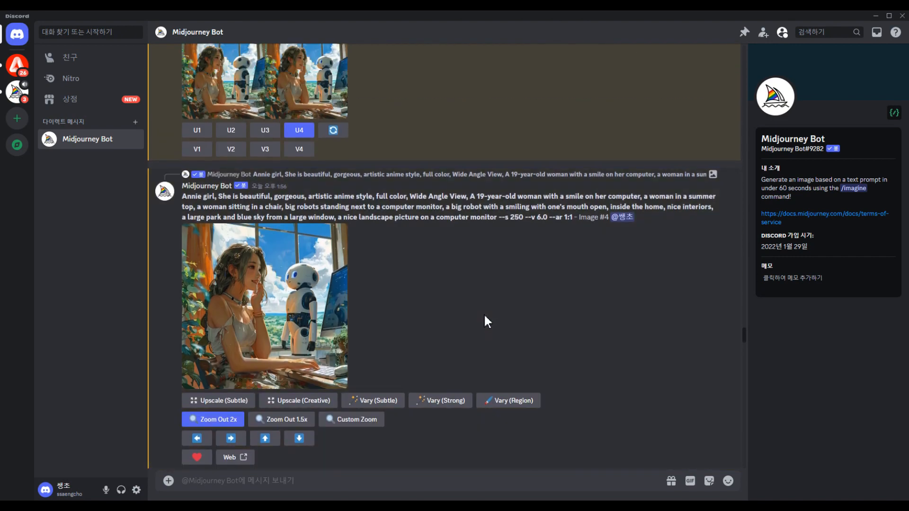
scroll(484, 316, "up", 10)
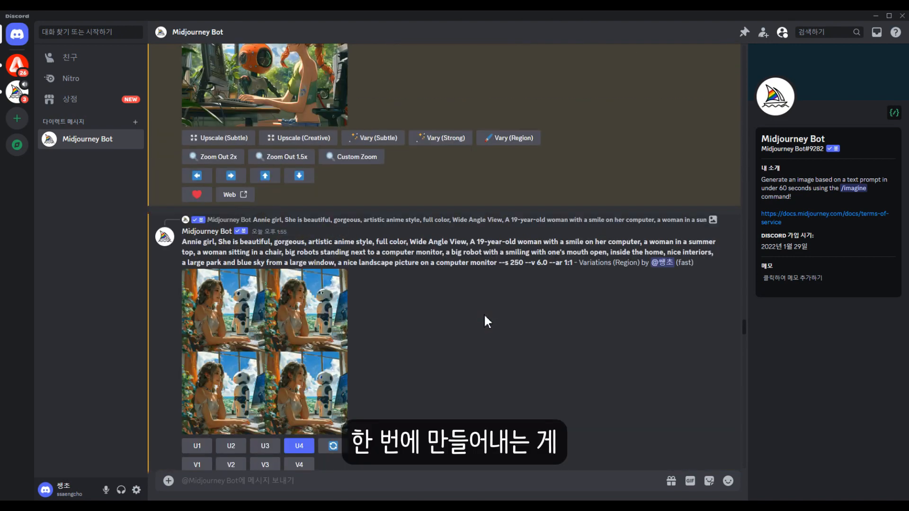
scroll(484, 314, "up", 10)
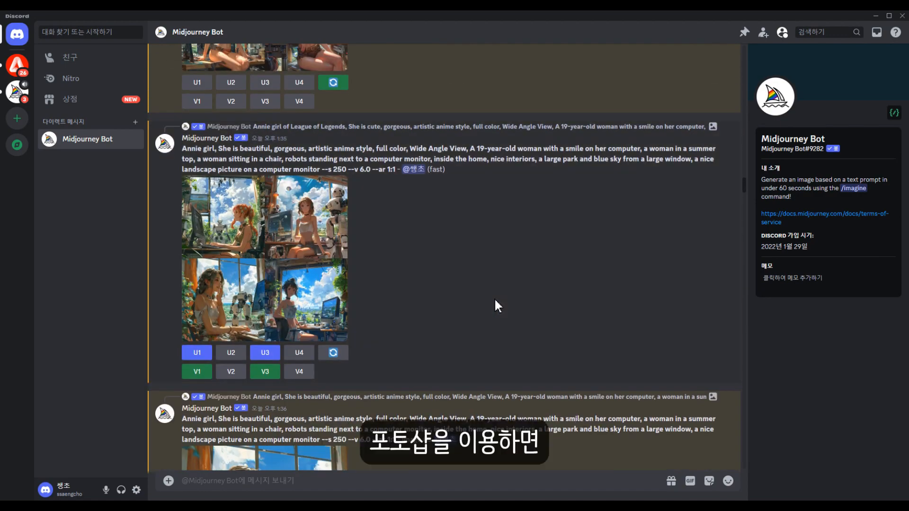
scroll(494, 301, "up", 5)
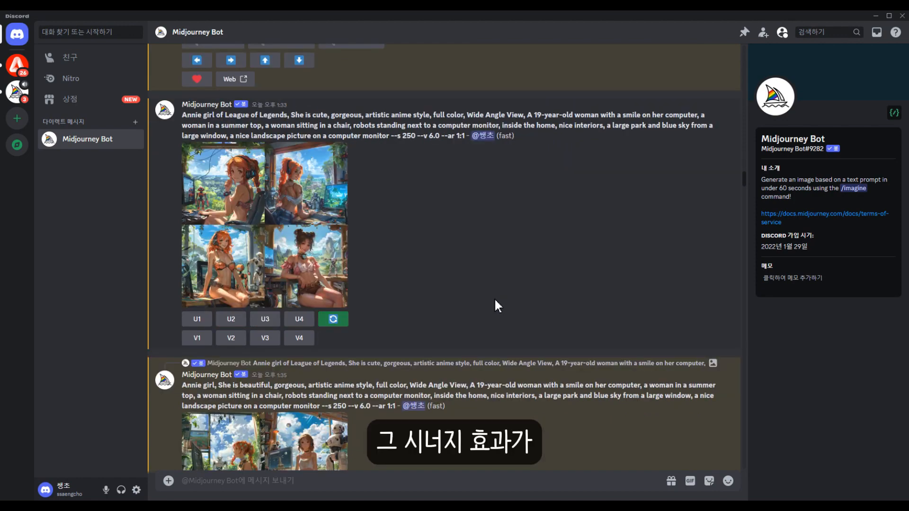
scroll(495, 297, "up", 10)
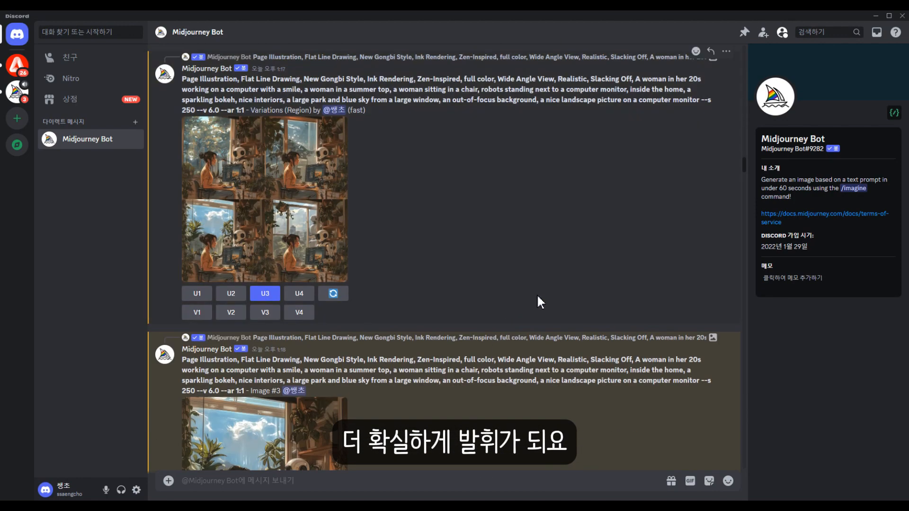
scroll(487, 289, "up", 10)
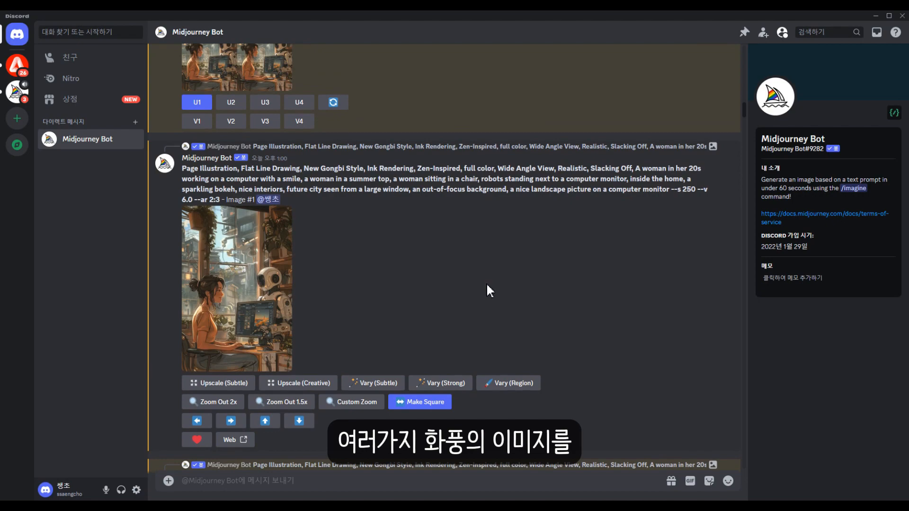
scroll(486, 283, "up", 10)
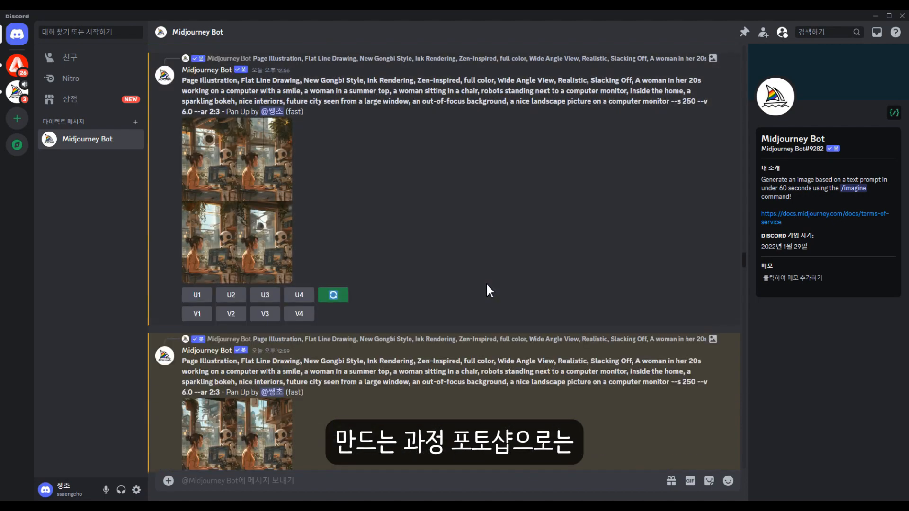
scroll(487, 283, "up", 10)
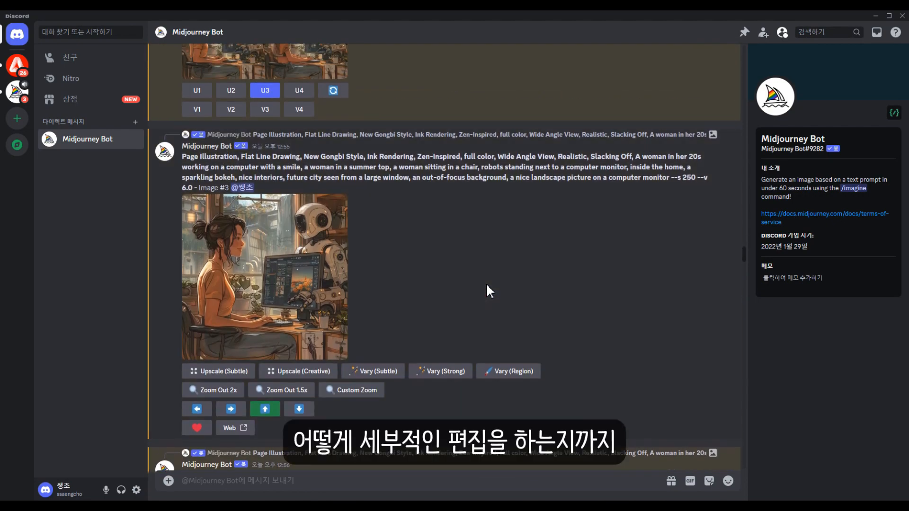
scroll(487, 290, "up", 2)
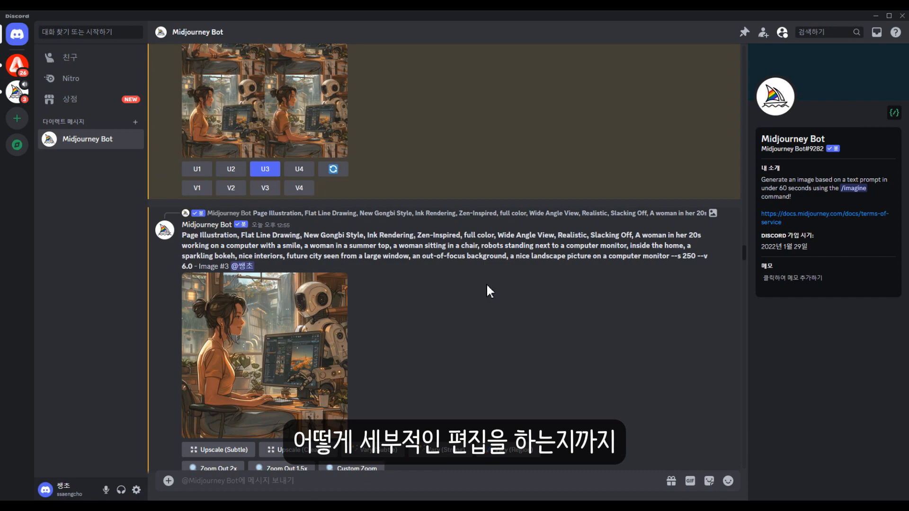
scroll(487, 283, "up", 10)
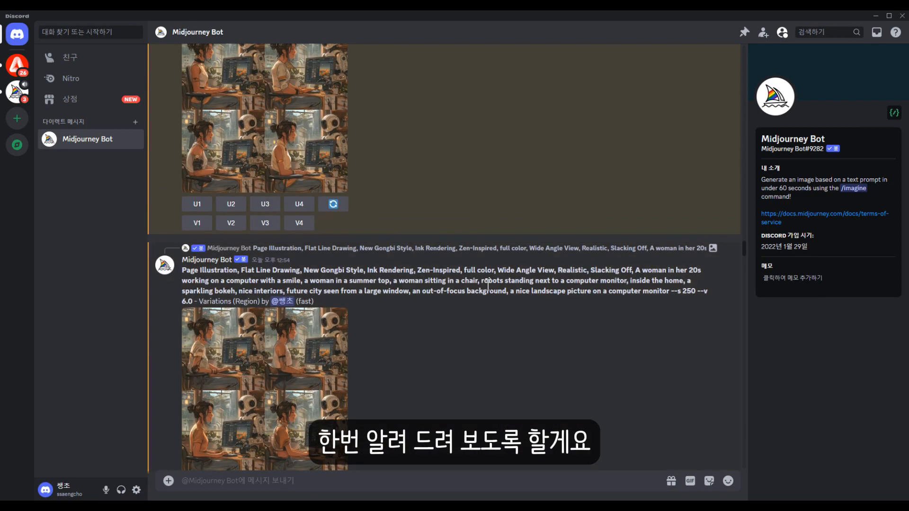
scroll(487, 283, "up", 5)
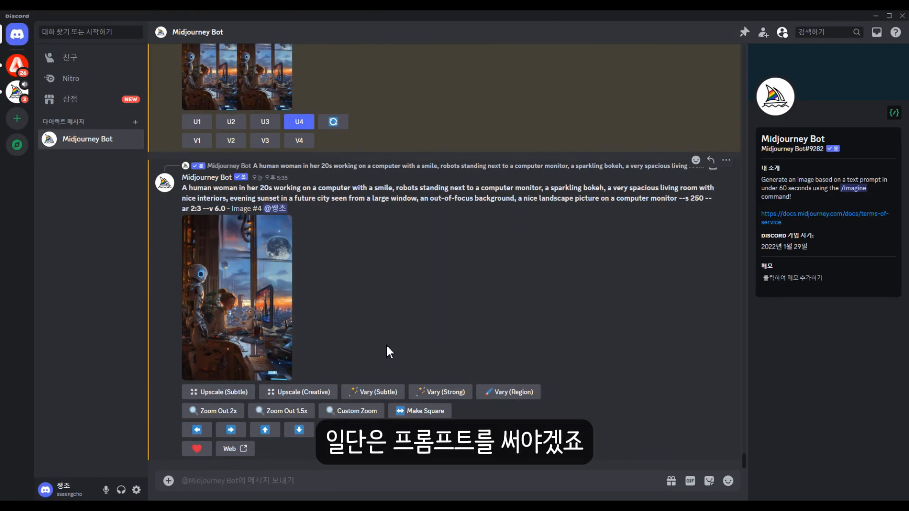
left_click_drag(183, 188, 400, 239)
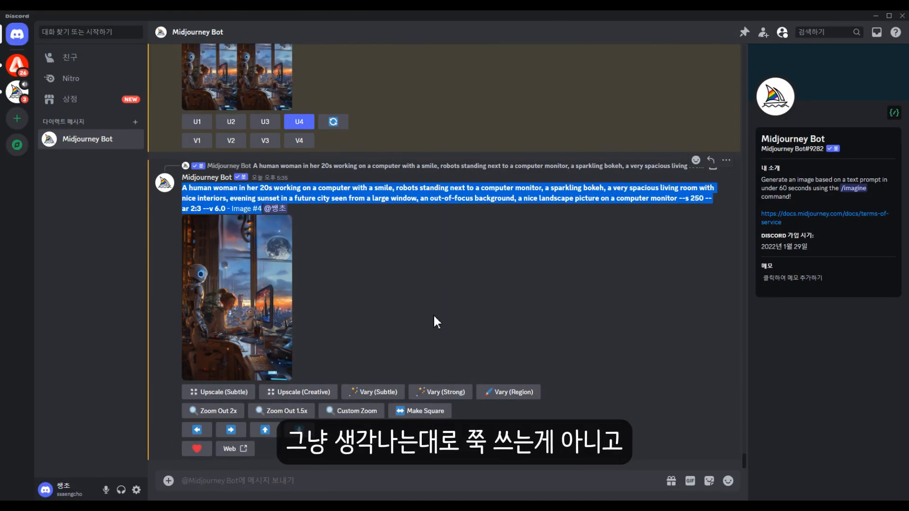
left_click(417, 308)
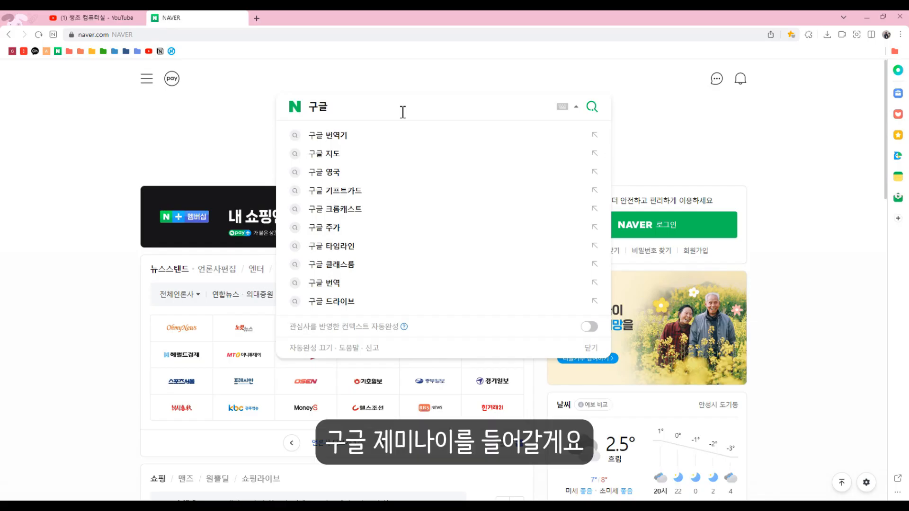
In the web browser, search Naver for "구글 제미나이" and open the Gemini chat from the Google DeepMind site.
type("제미나이")
key("Return")
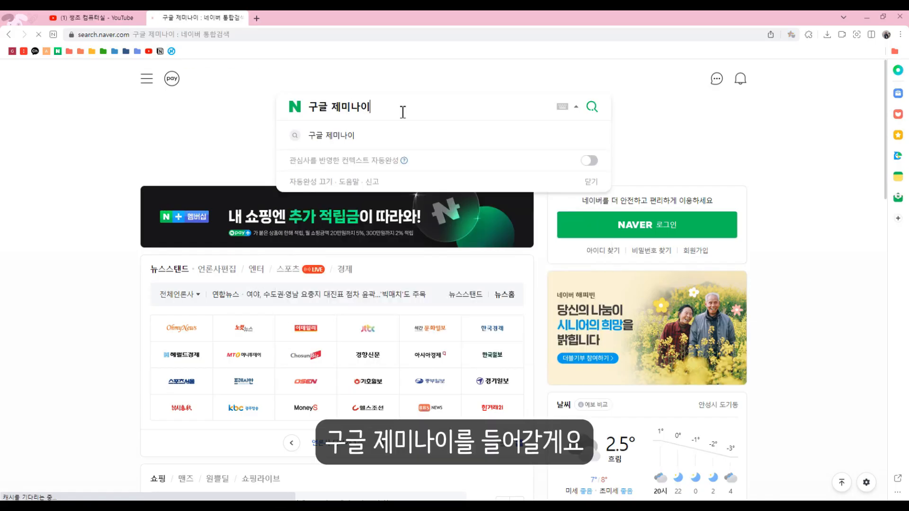
left_click(268, 171)
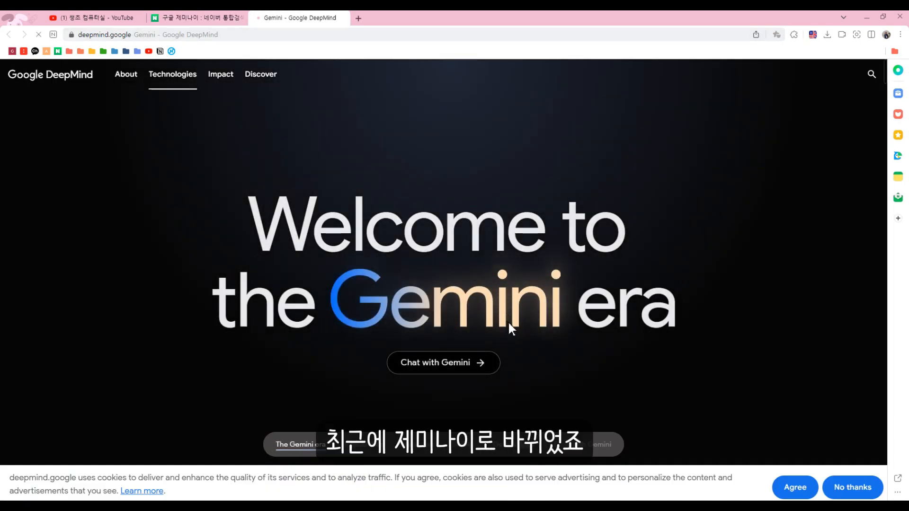
left_click(436, 373)
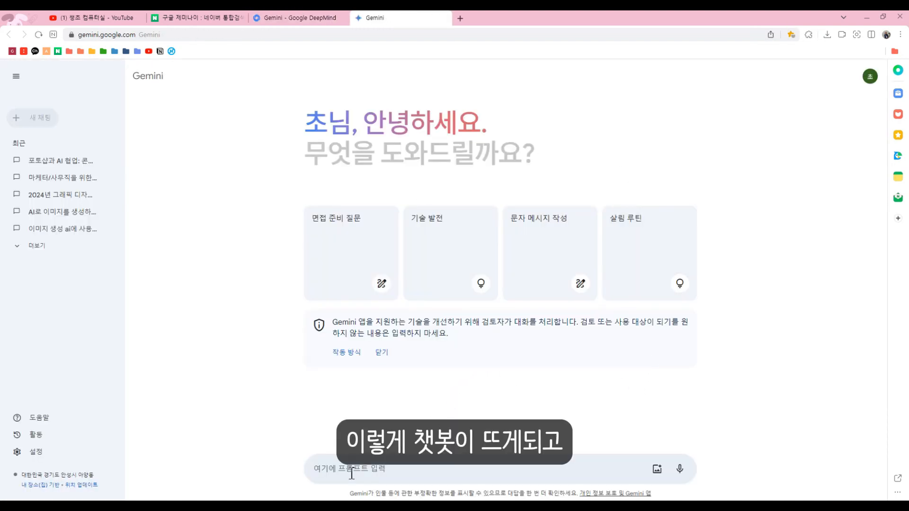
Ask Gemini in Korean for AI image prompts of a flower field and a girl, describing time, place, how and mood as fantastically as possible.
key("ctrl+v")
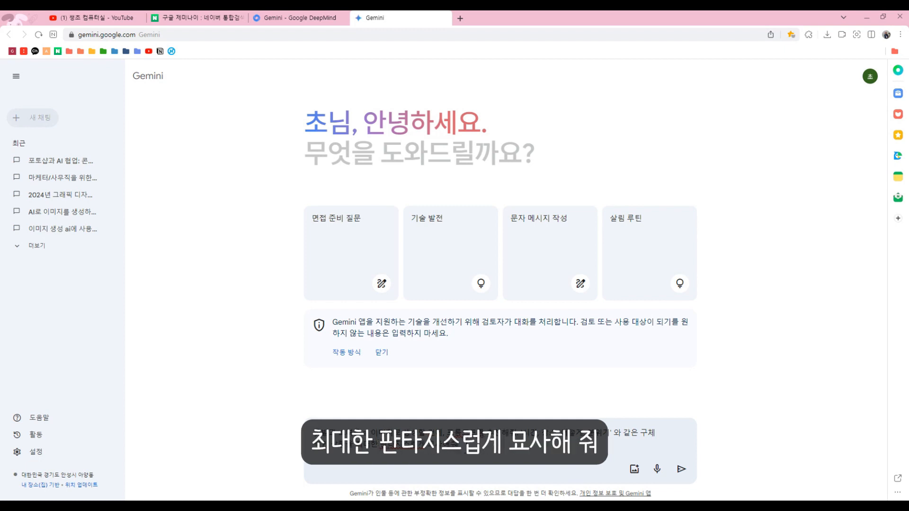
key("Return")
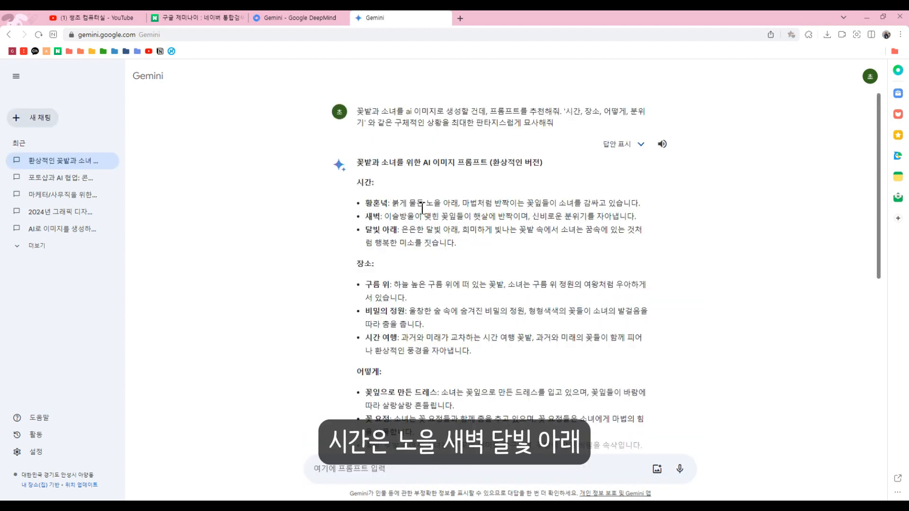
Read through Gemini's suggestions for time, place, action and mood, and its example prompts.
scroll(418, 240, "down", 2)
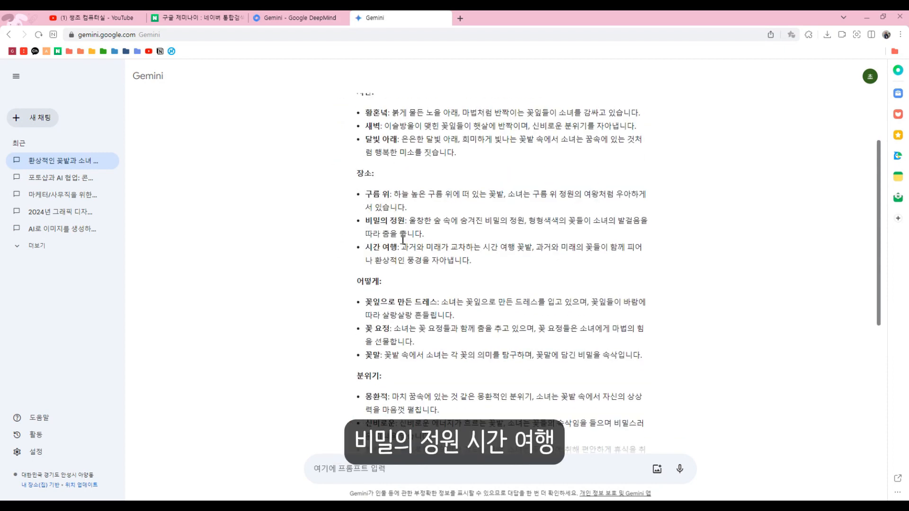
scroll(371, 249, "down", 2)
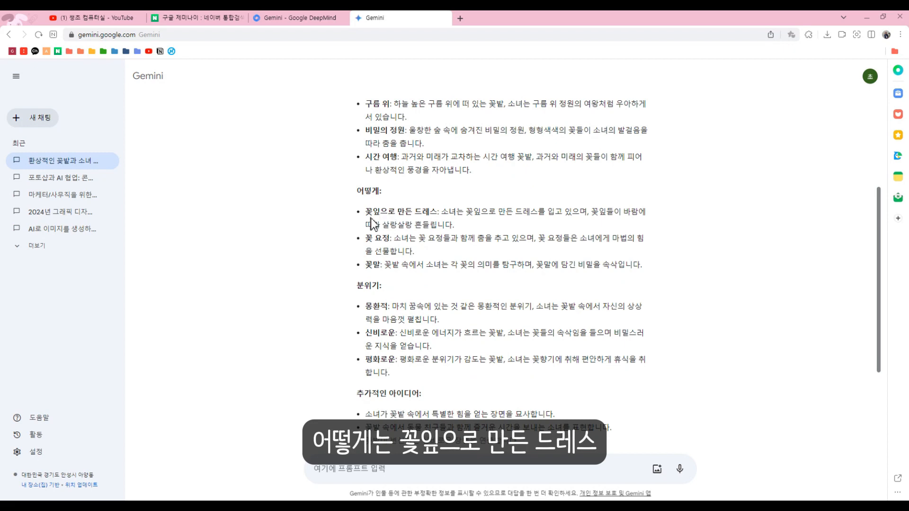
scroll(377, 213, "down", 2)
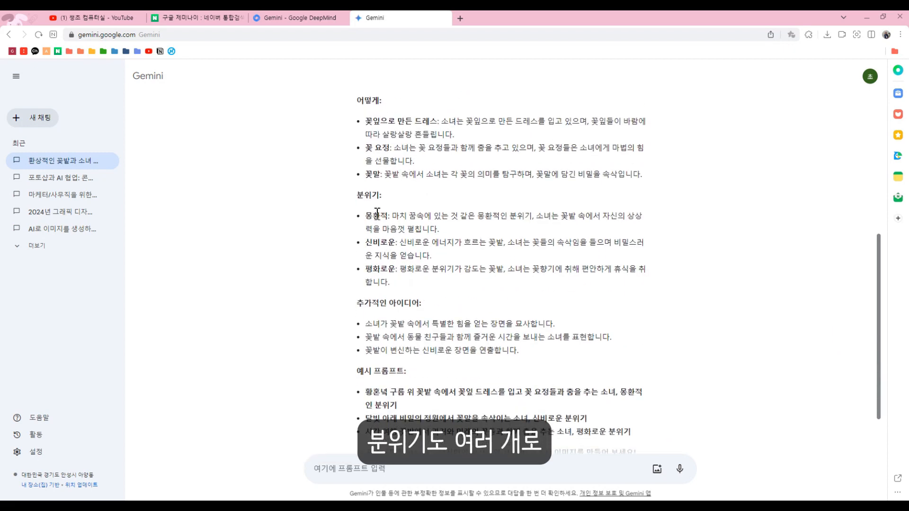
scroll(362, 294, "down", 2)
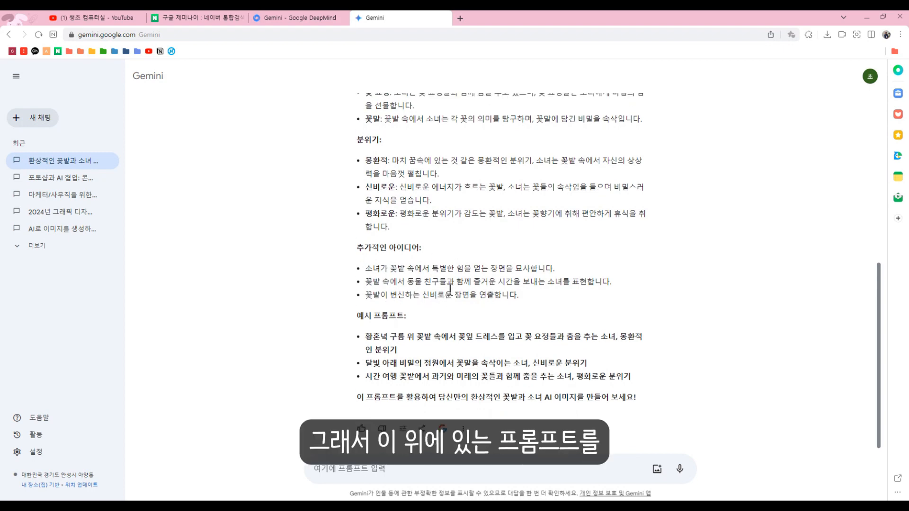
scroll(411, 259, "up", 6)
scroll(411, 146, "down", 6)
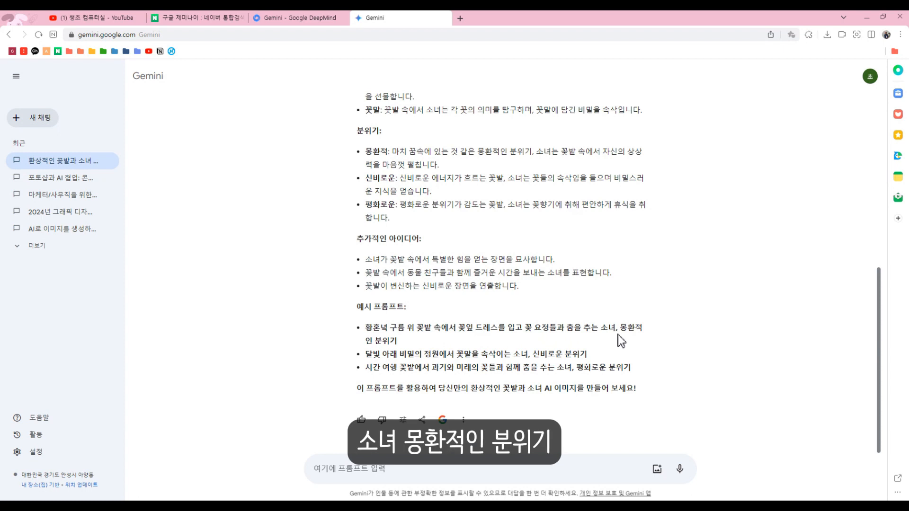
scroll(454, 305, "up", 3)
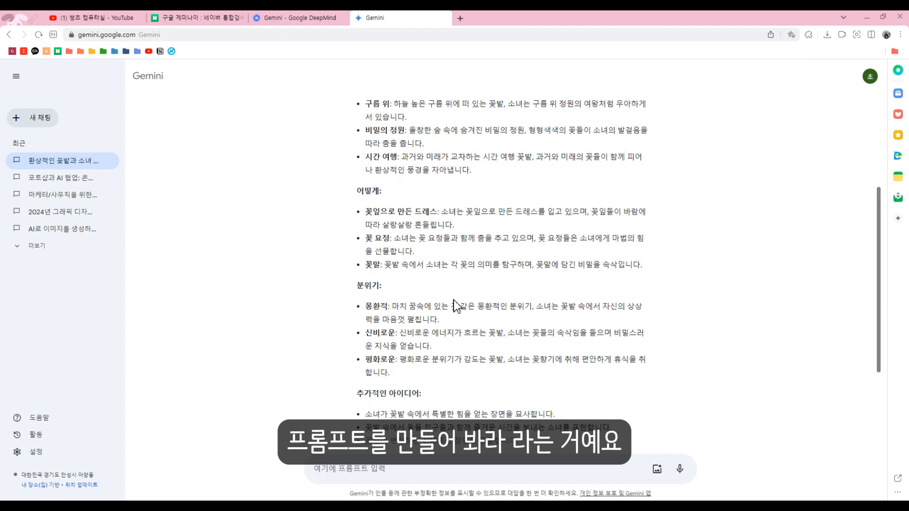
scroll(454, 305, "up", 2)
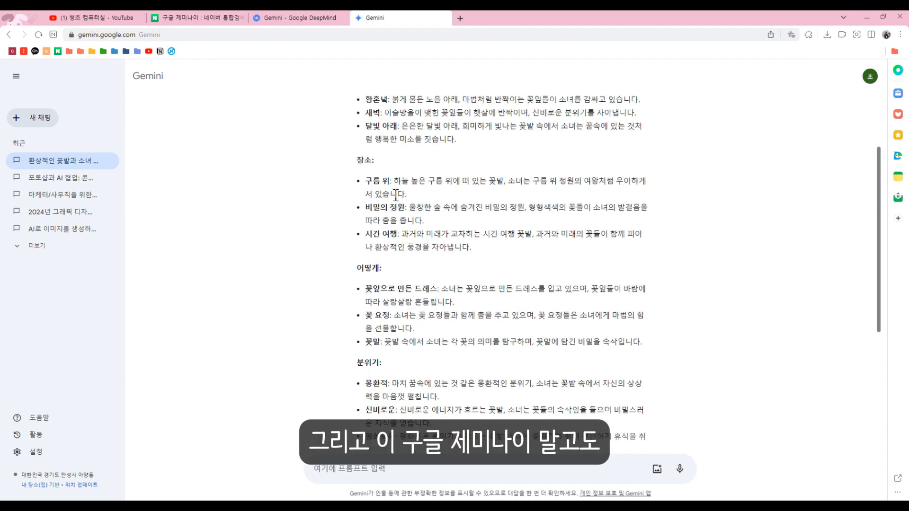
Search Naver for "미드저니" in a new browser tab and open the official Midjourney website from the results.
left_click(460, 18)
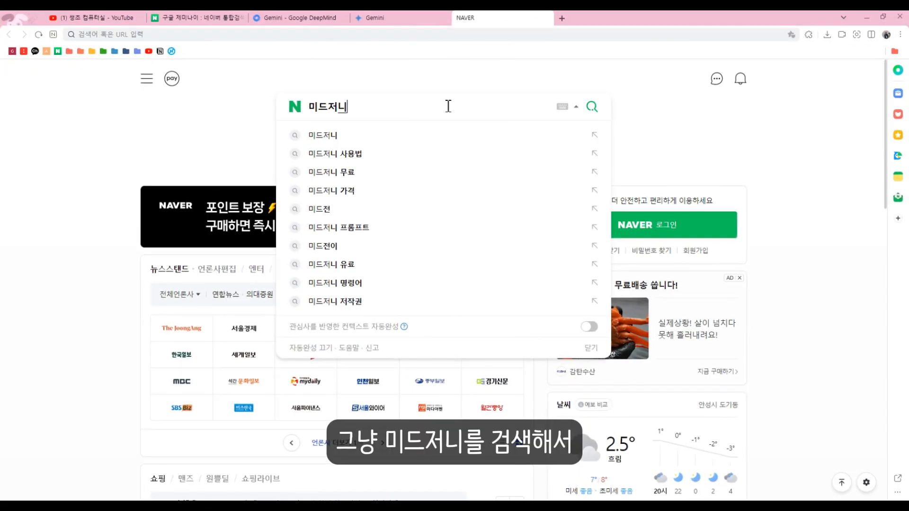
key("Return")
scroll(375, 259, "down", 5)
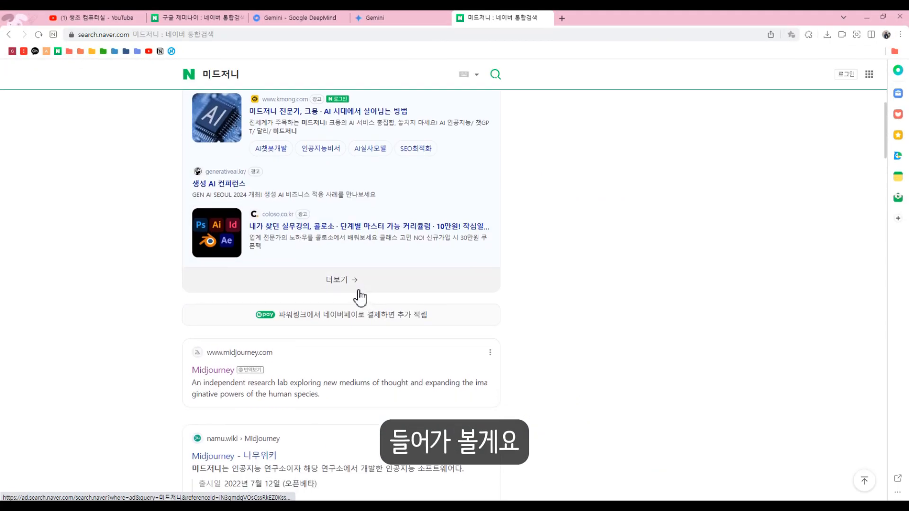
left_click(219, 373)
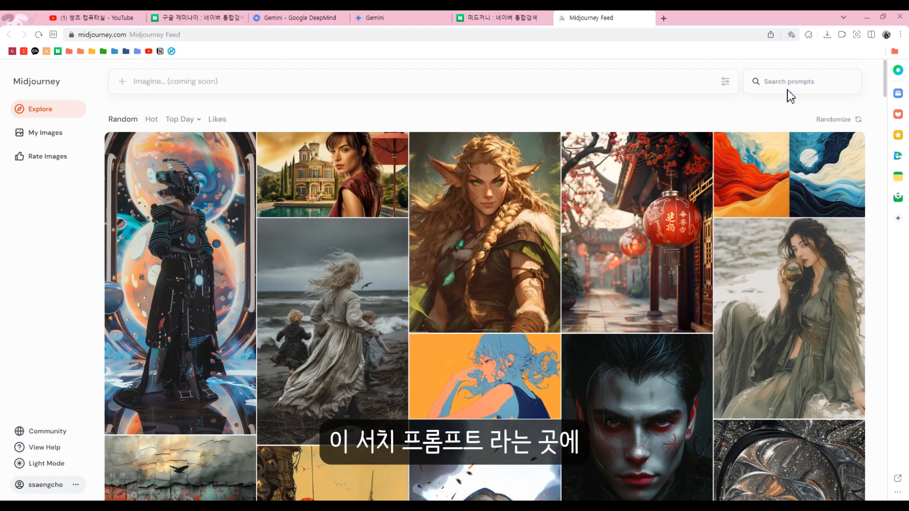
Search Midjourney's prompts for "flower girl" and look through the resulting images for a suitable art style.
left_click(797, 81)
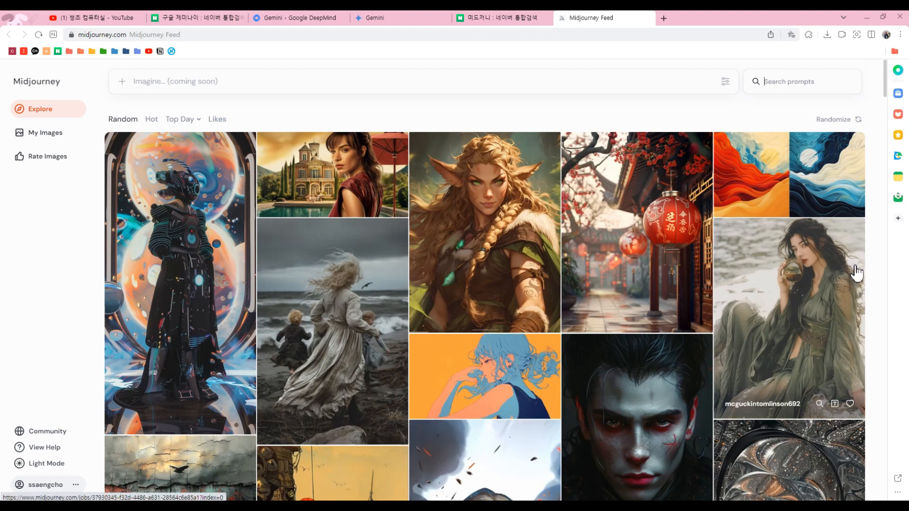
type("flower girl")
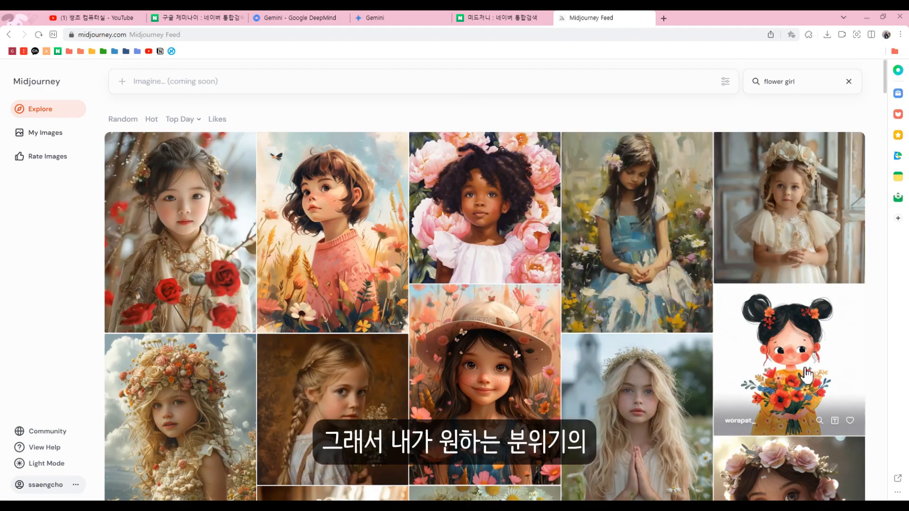
scroll(690, 319, "down", 5)
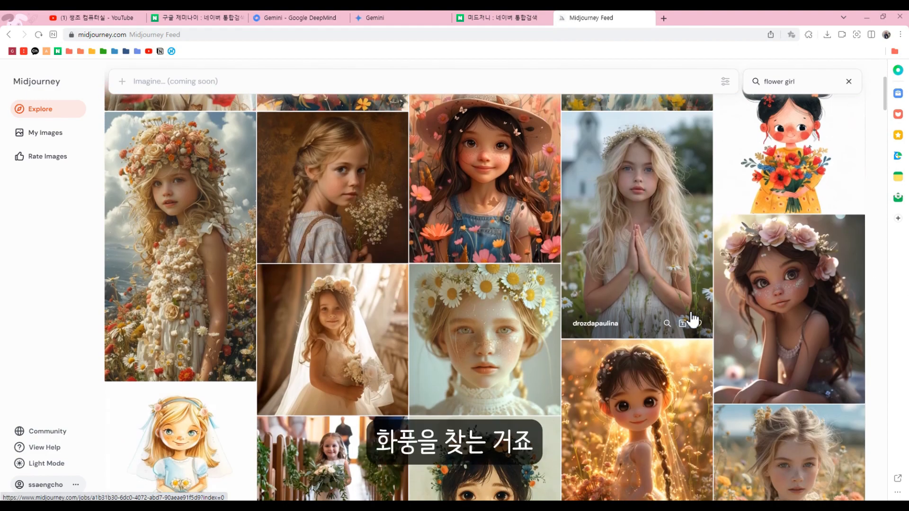
scroll(692, 320, "down", 5)
scroll(691, 319, "up", 3)
Open a photorealistic, a Disney-style and a watercolor illustration image from the flower girl results and compare their prompts.
left_click(752, 338)
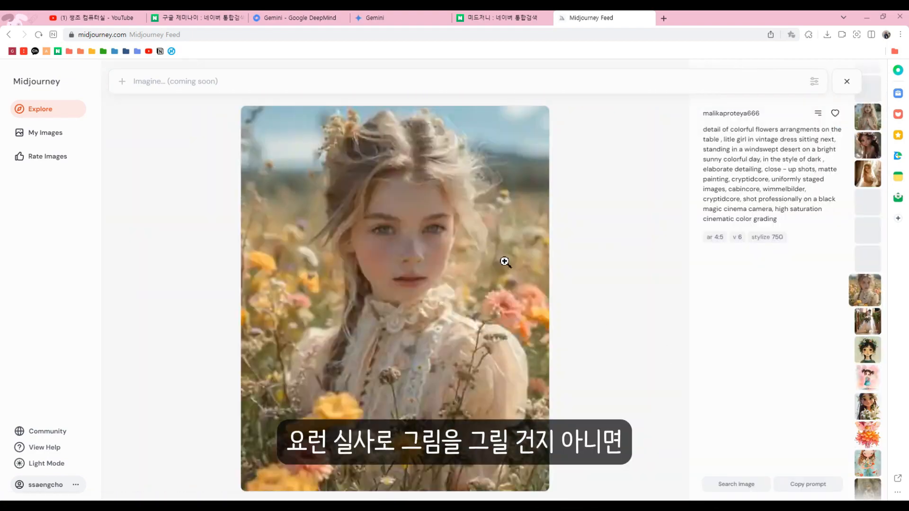
left_click(195, 215)
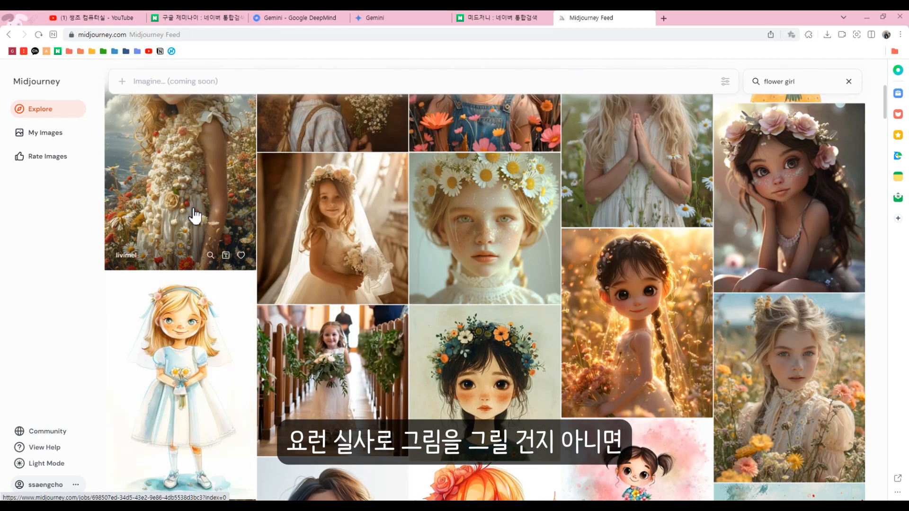
scroll(660, 336, "down", 8)
left_click(392, 218)
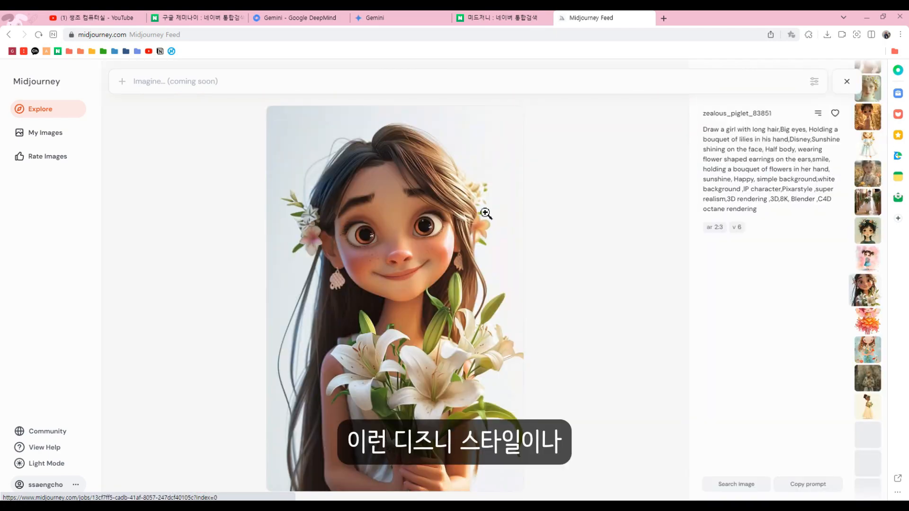
left_click(181, 240)
left_click(515, 314)
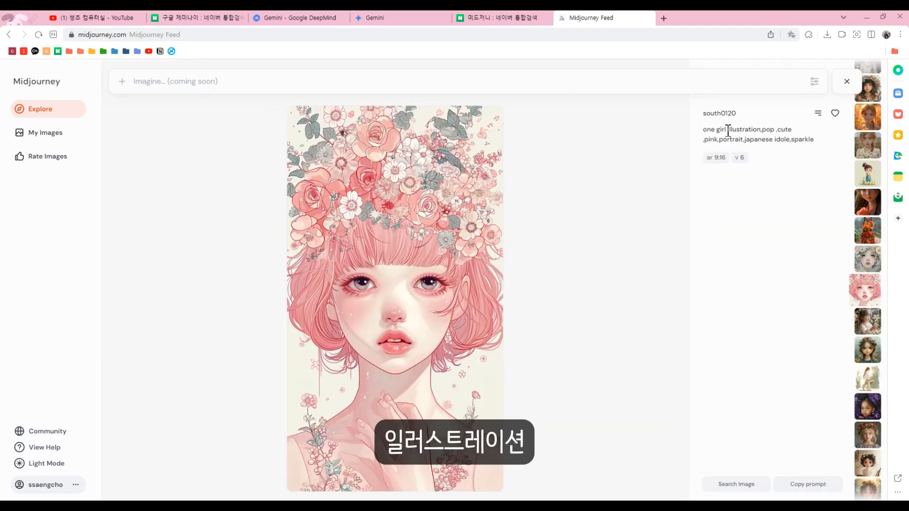
Examine the style wording in the prompts of the pink Japanese idol and the Japanese retro style flower crown images.
left_click_drag(725, 129, 786, 141)
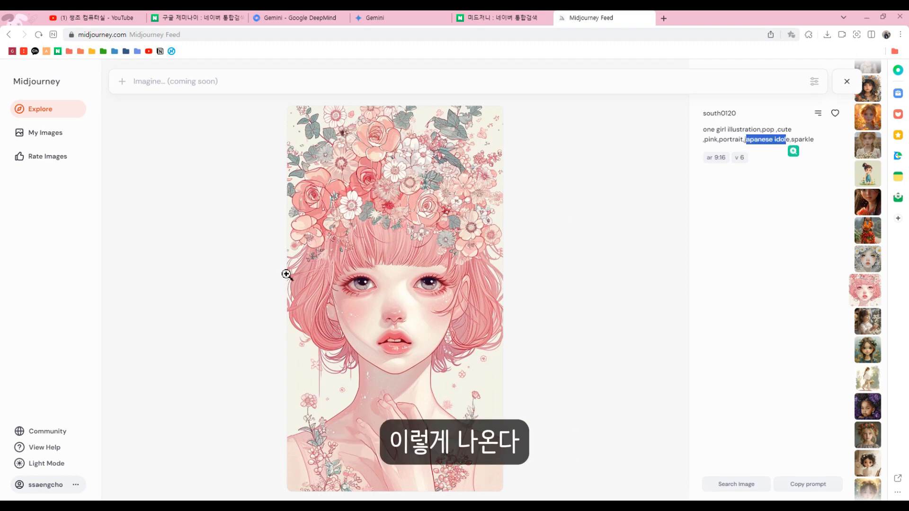
scroll(412, 261, "up", 1)
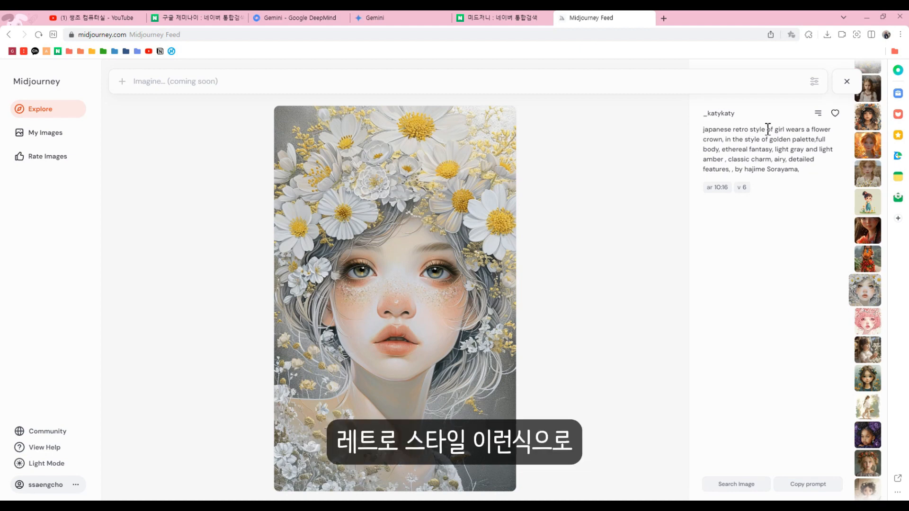
left_click_drag(767, 129, 702, 129)
left_click(698, 187)
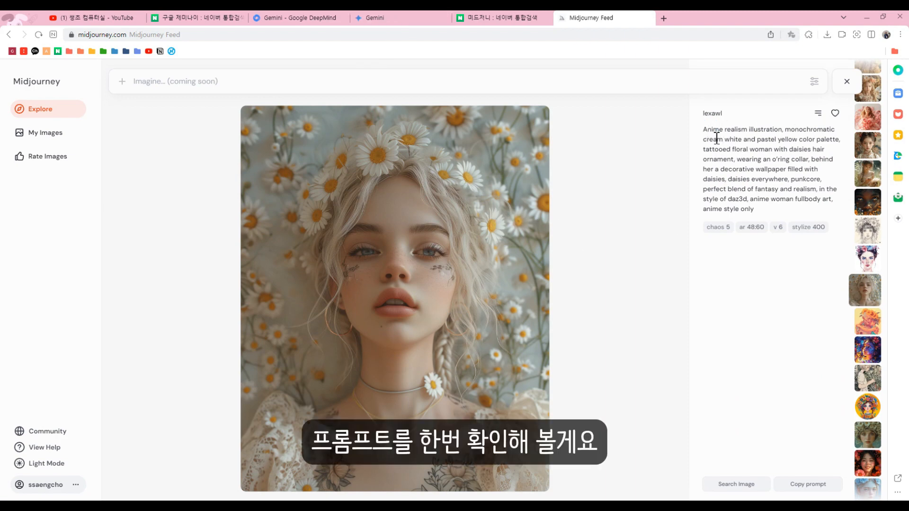
Examine the "Anime realism illustration" wording in the prompt of the woman surrounded by daisies.
left_click_drag(741, 130, 709, 130)
left_click(768, 129)
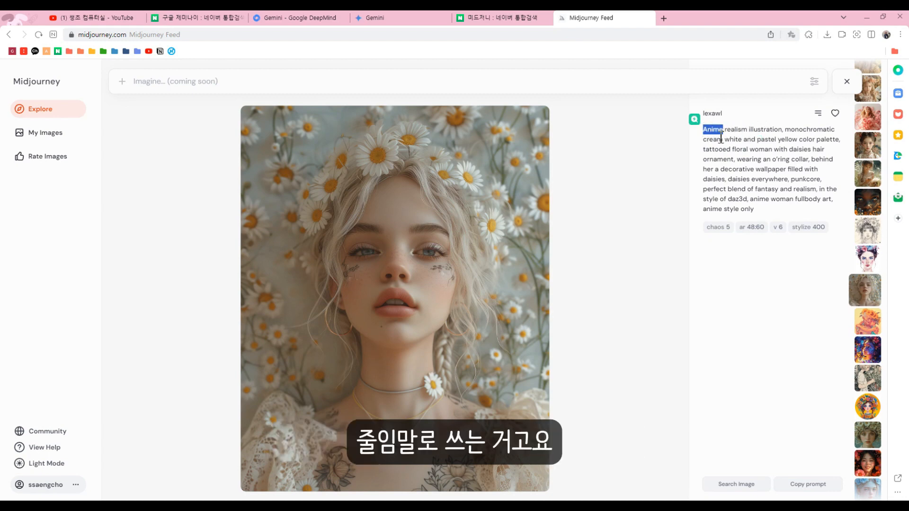
left_click(750, 142)
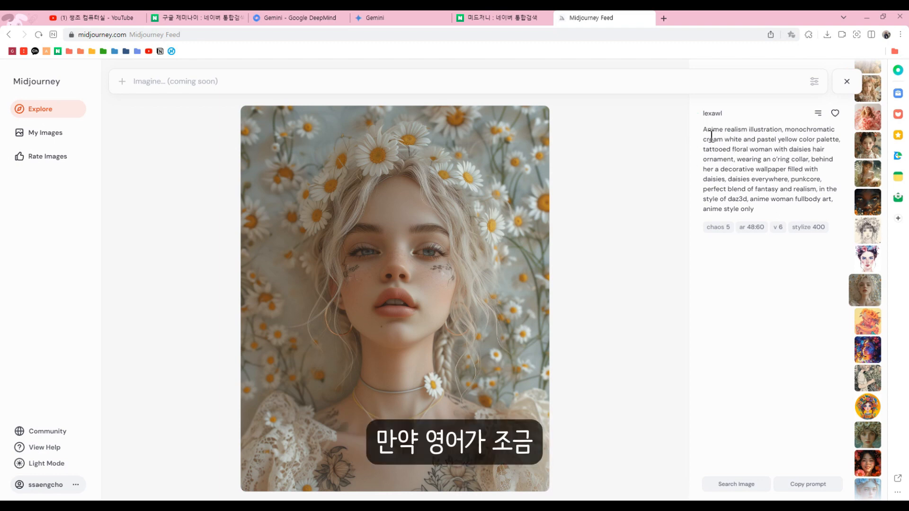
Copy the daisy image's full prompt and translate it into Korean with Papago.
left_click_drag(705, 129, 753, 210)
key("ctrl+c")
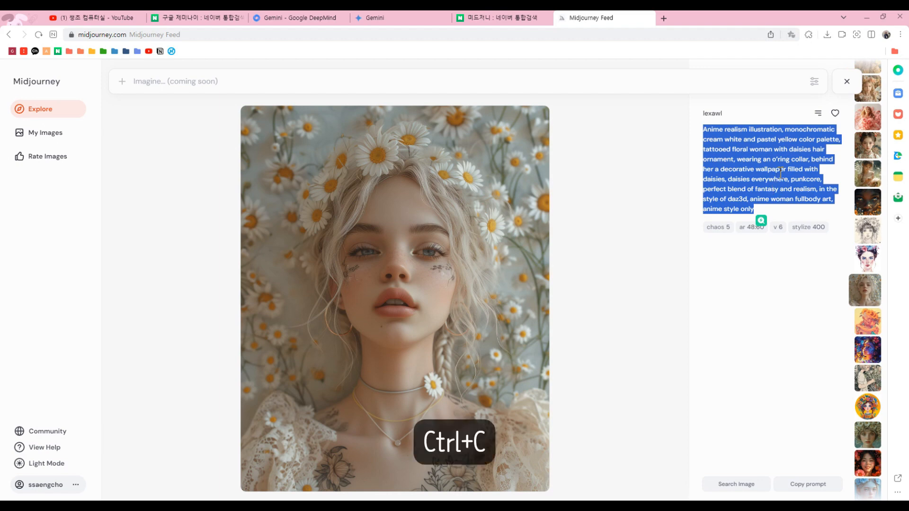
left_click(898, 156)
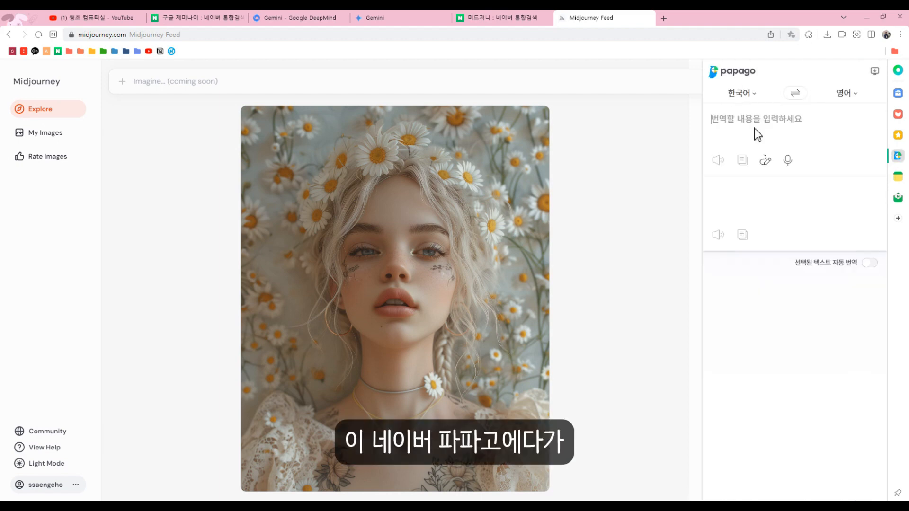
left_click(759, 118)
key("ctrl+v")
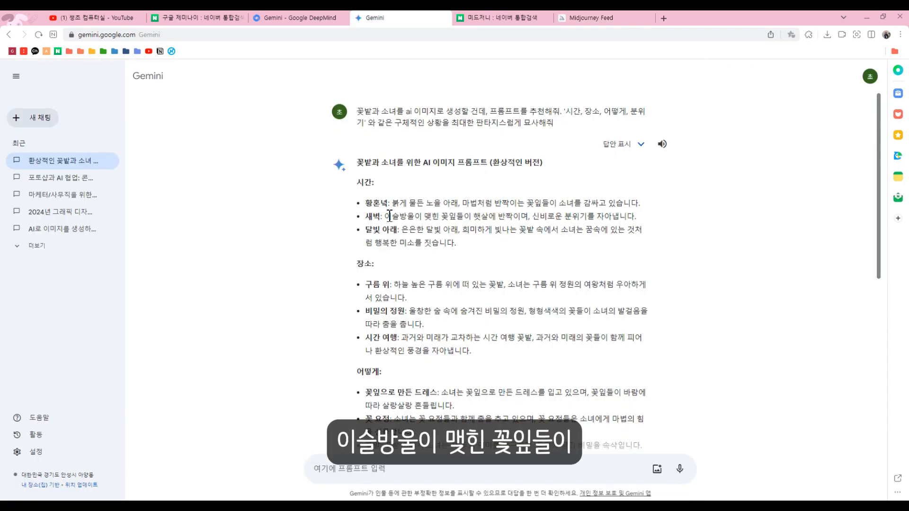
Copy the dawn (새벽) sentence about dewy petals from Gemini's answer and translate it into English in Papago.
left_click_drag(384, 216, 640, 218)
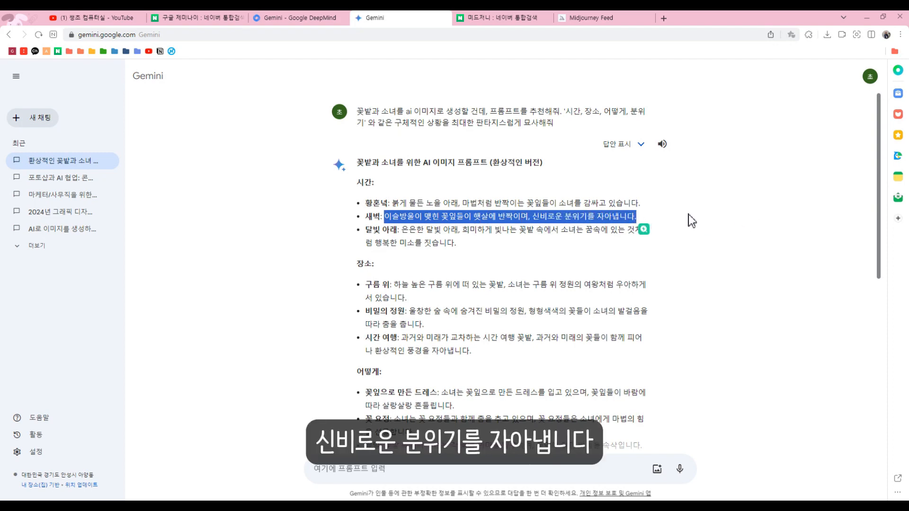
left_click(898, 158)
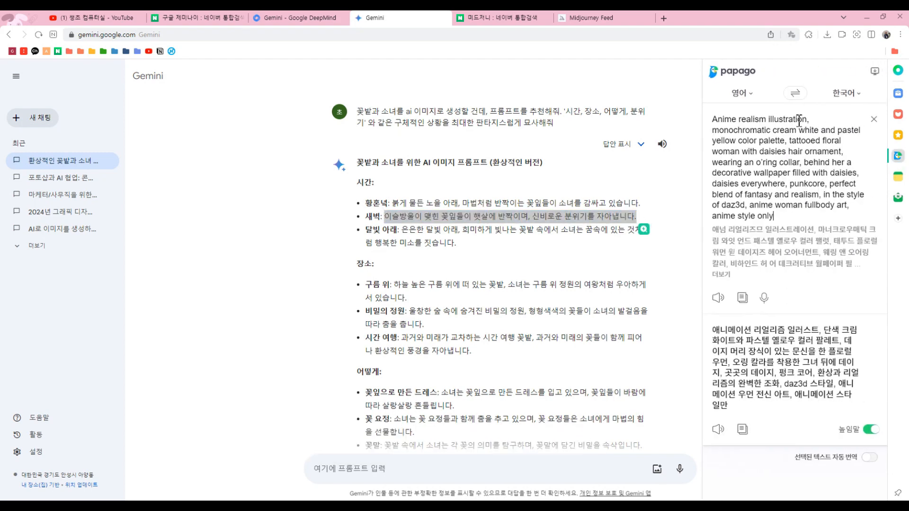
left_click(780, 155)
key("ctrl+a")
key("ctrl+v")
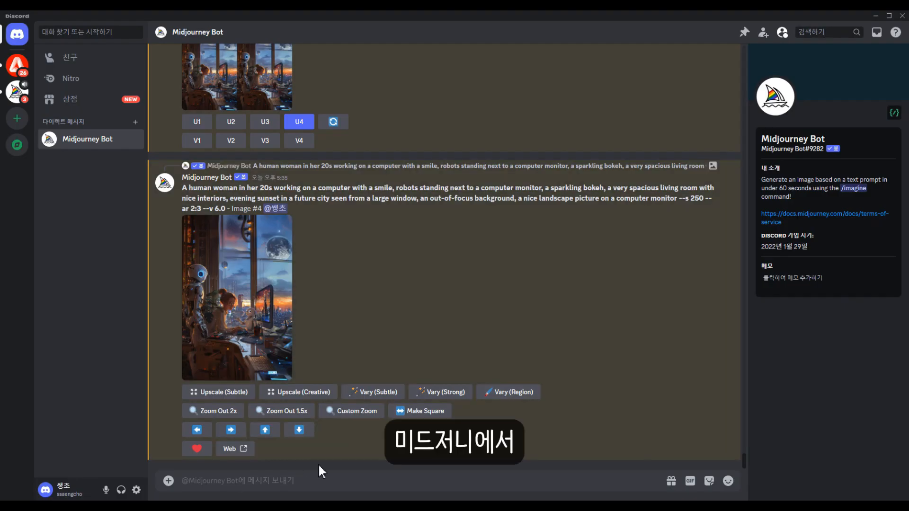
In Discord, start an /imagine prompt for the Midjourney Bot with "Dewdrops of petals sparkle in the sun, creating a mysterious atmosphere.".
type("/imagine")
key("Return")
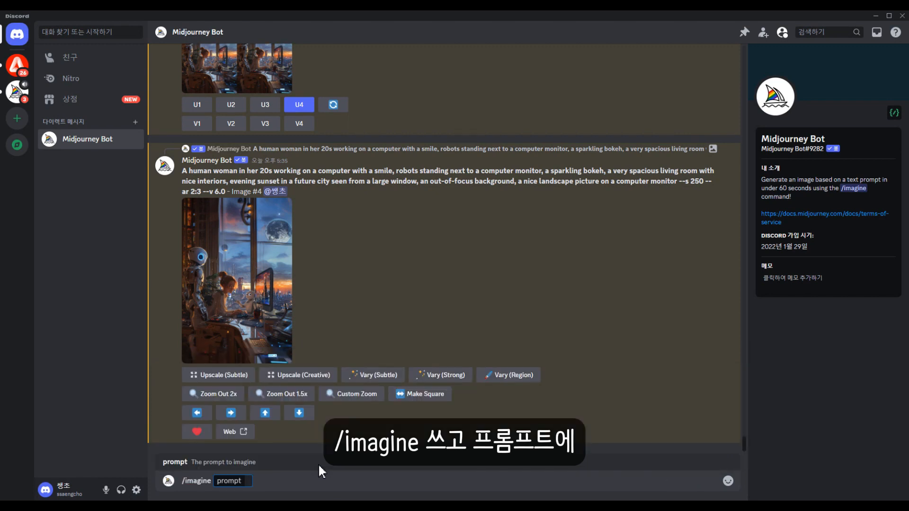
Back in Gemini, translate the cloud garden, petal dress, dreamy mood and special power sentences into English and add them to the prompt.
left_click(875, 17)
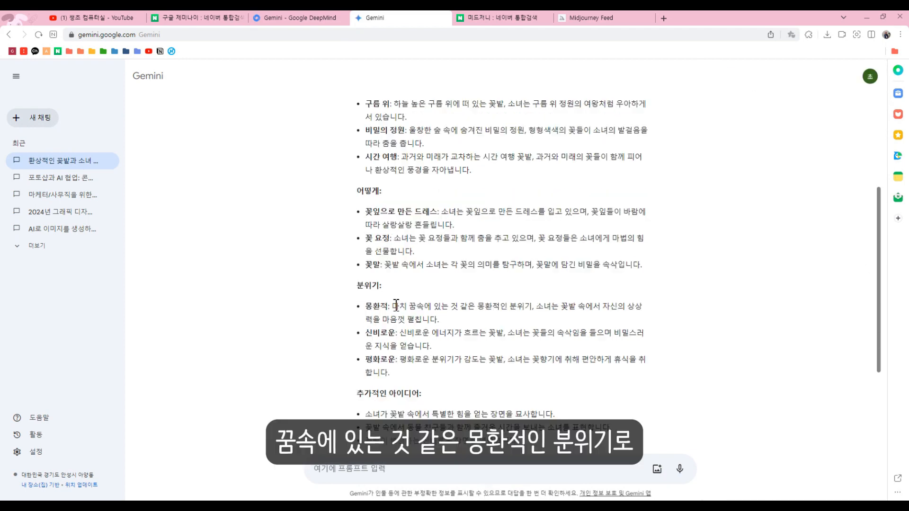
left_click_drag(392, 306, 465, 319)
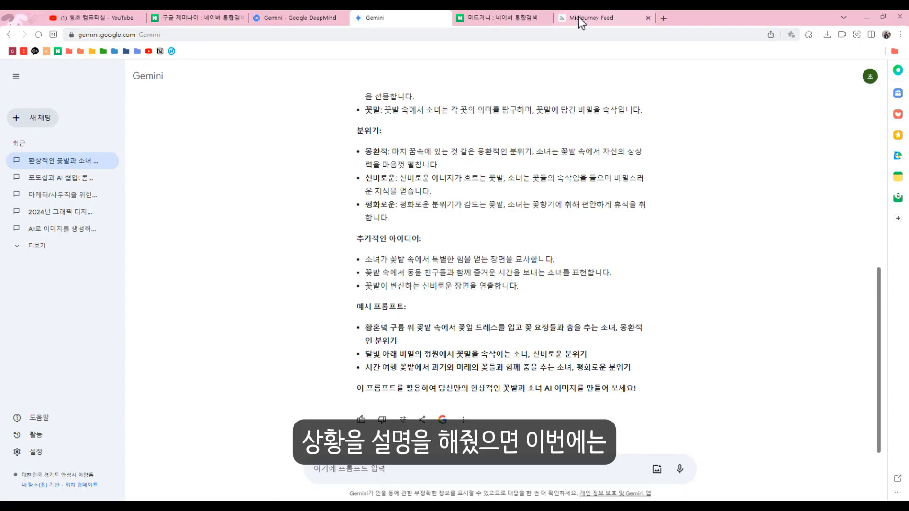
Copy "Anime realism illustration" from the daisy image's prompt on the Midjourney site and append it to the Discord prompt.
left_click(578, 17)
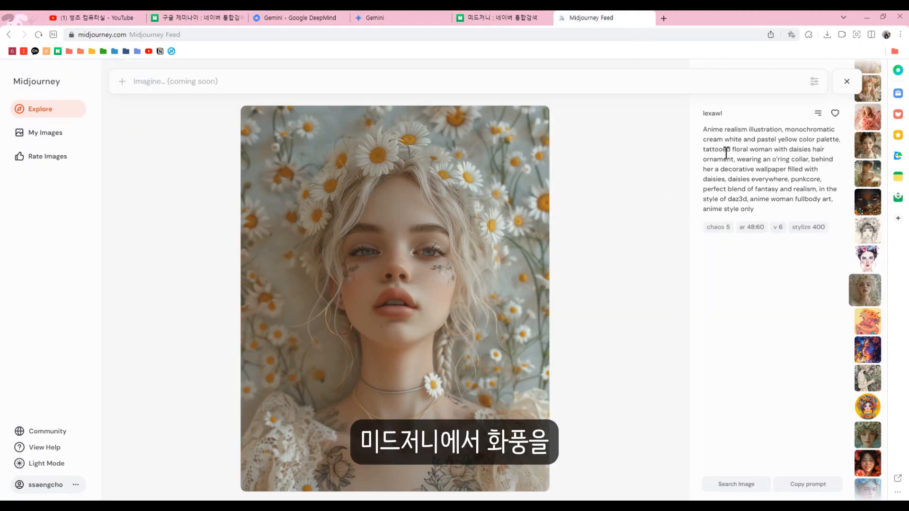
left_click_drag(704, 129, 781, 129)
key("ctrl+c")
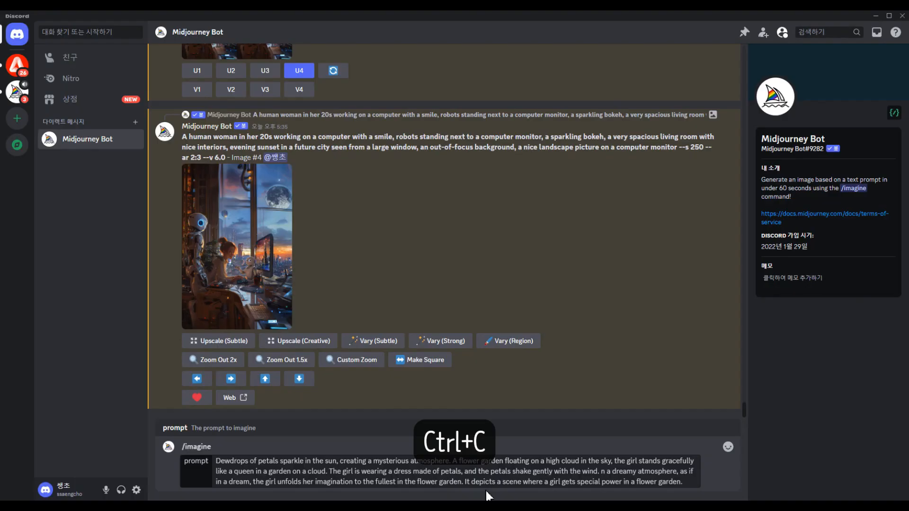
key("ctrl+v")
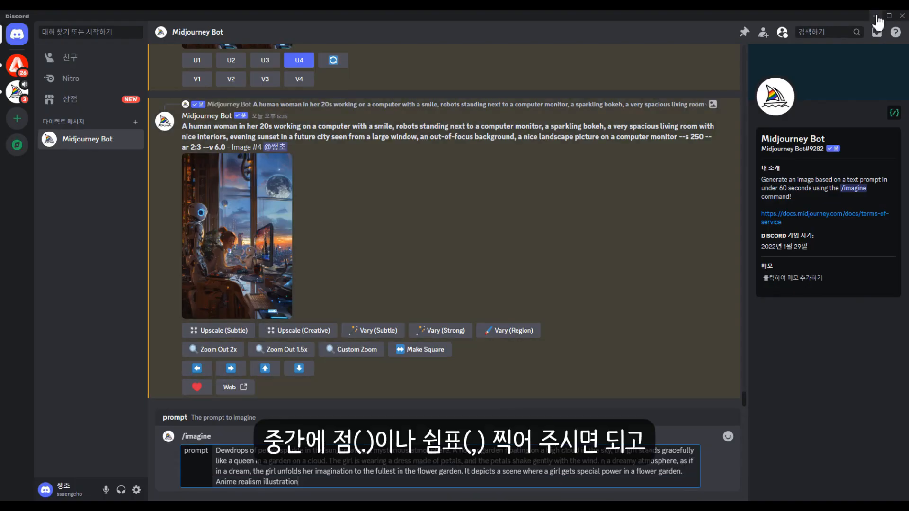
Append "perfect blend of fantasy and realism, in the style of daz3d, anime woman fullbody art, anime style only --ar 3:4" and submit.
left_click(877, 16)
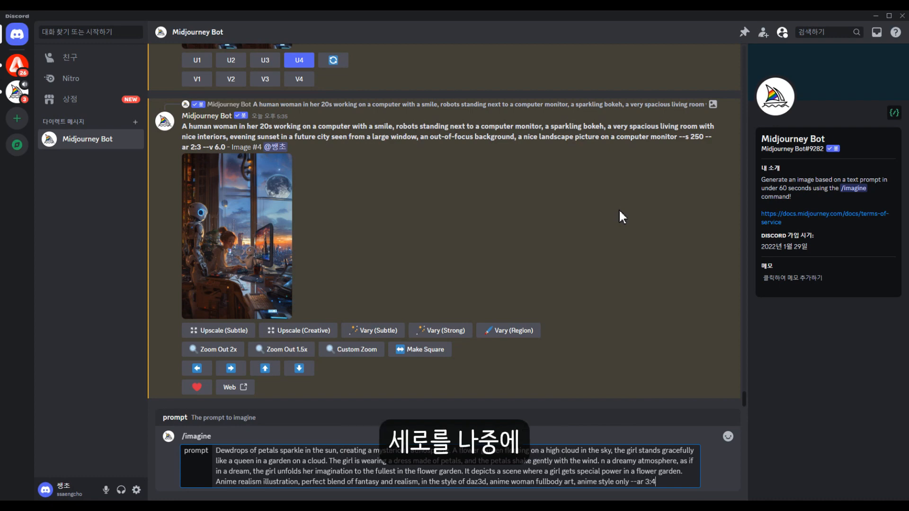
key("Return")
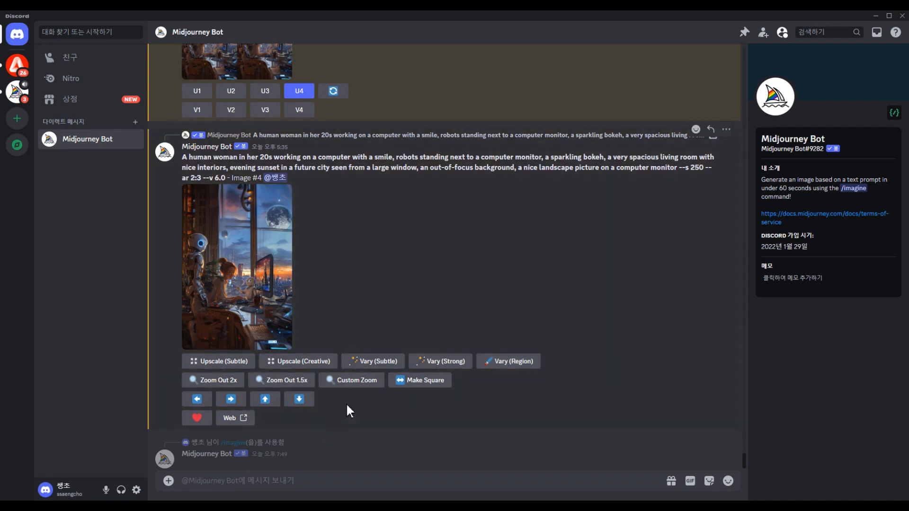
Open the Midjourney Bot's personal settings with the /settings command.
type("/setting")
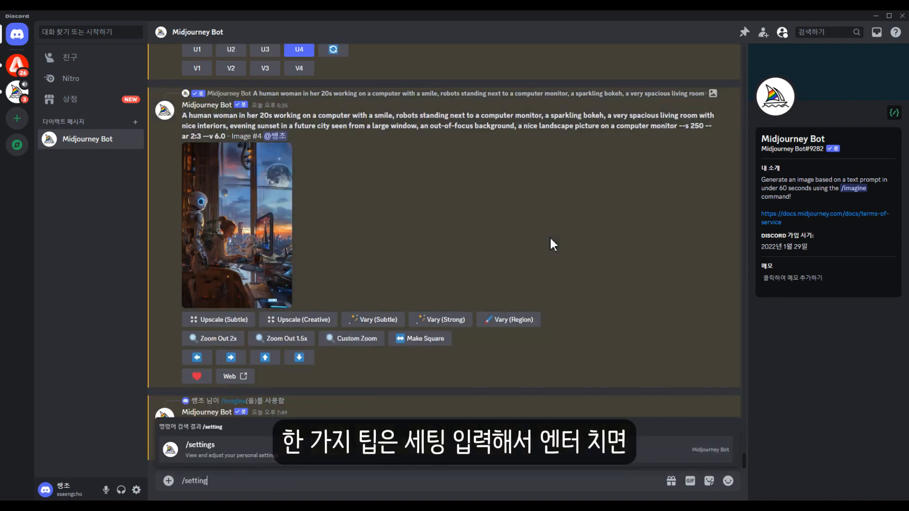
key("Return")
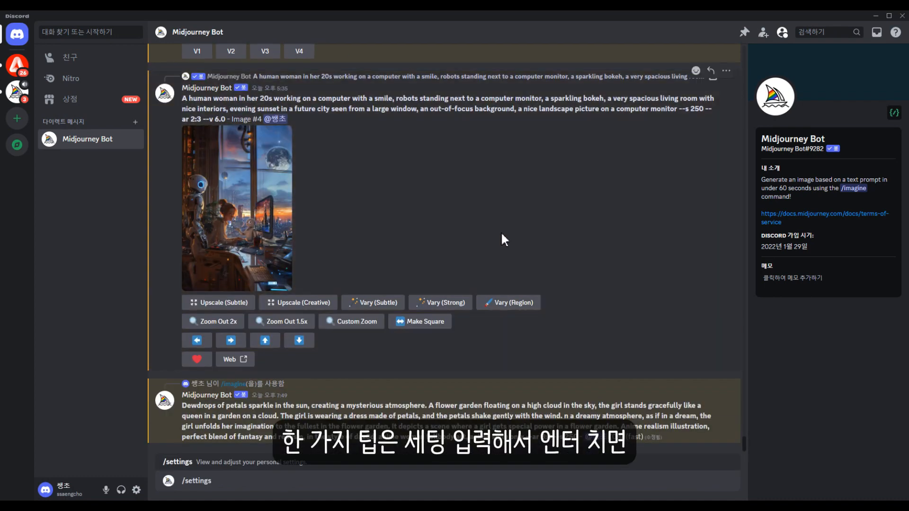
key("Return")
Review the selectable model versions and the stylize, variation, remix and speed options in the Midjourney settings.
left_click(204, 380)
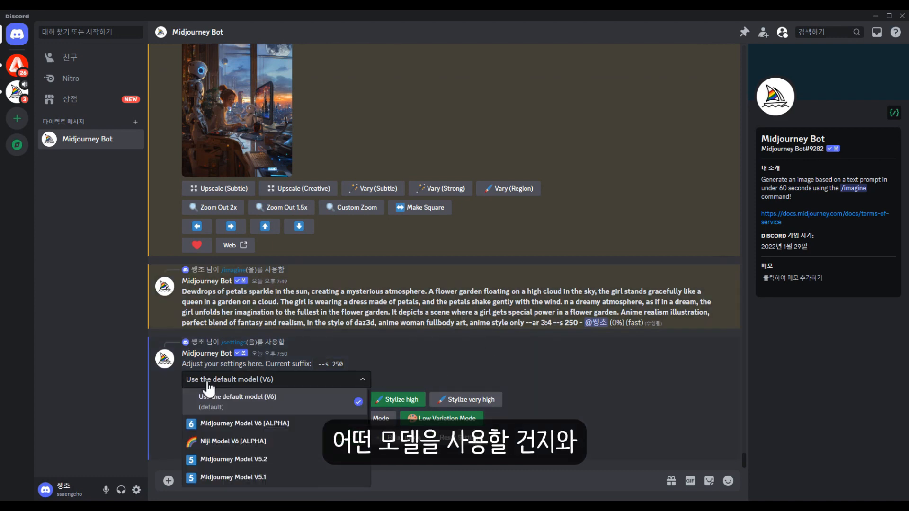
left_click(564, 412)
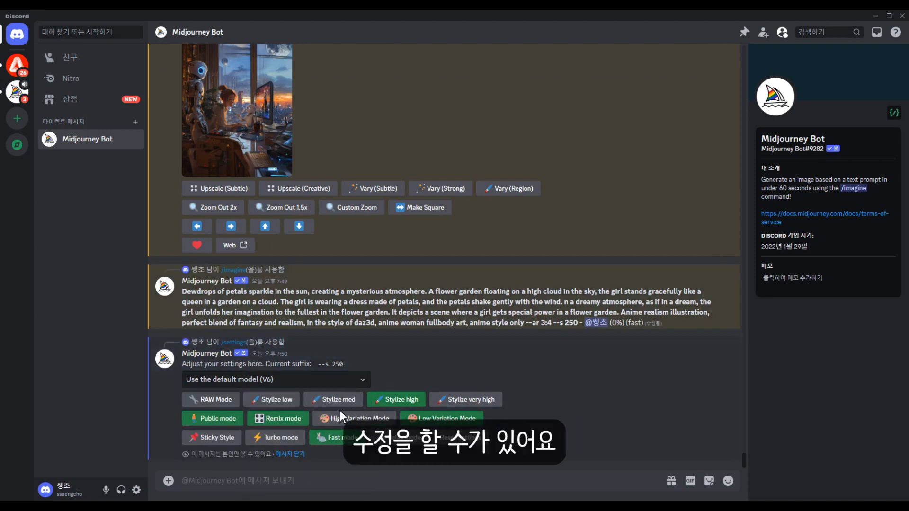
left_click(239, 381)
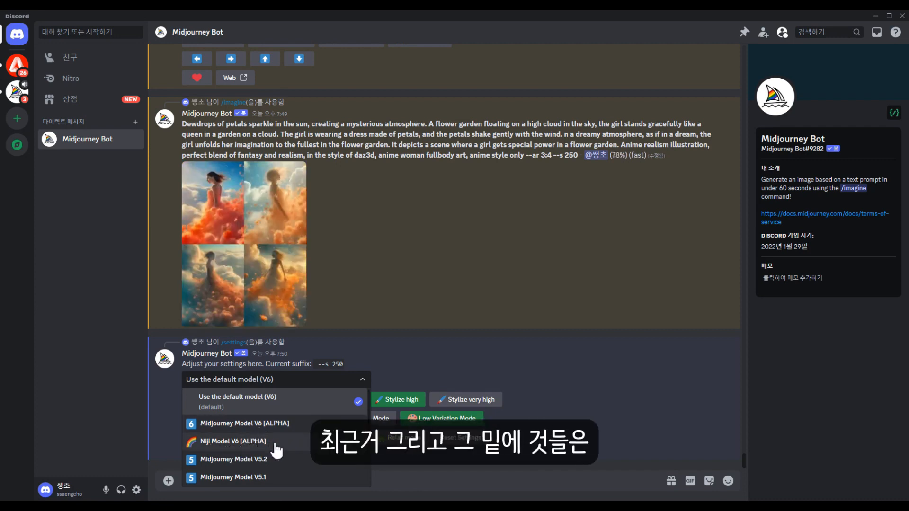
scroll(270, 458, "down", 3)
scroll(268, 459, "up", 3)
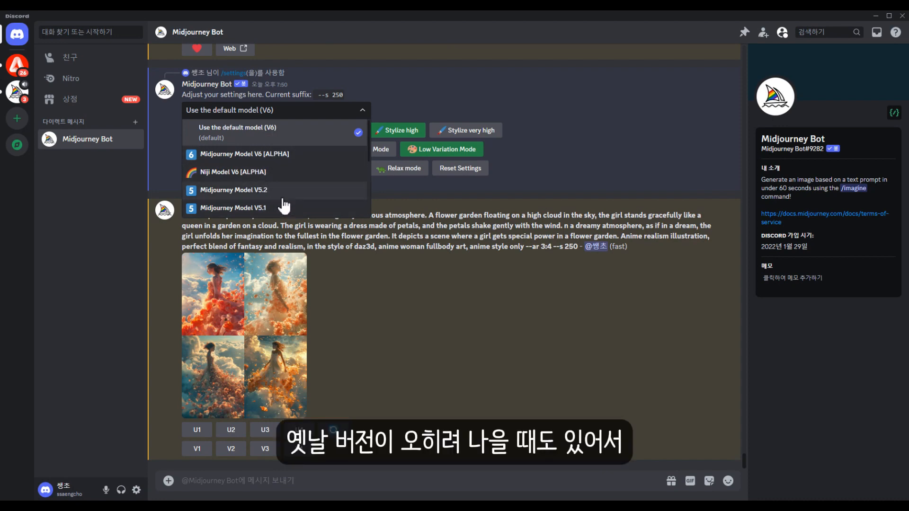
left_click(583, 181)
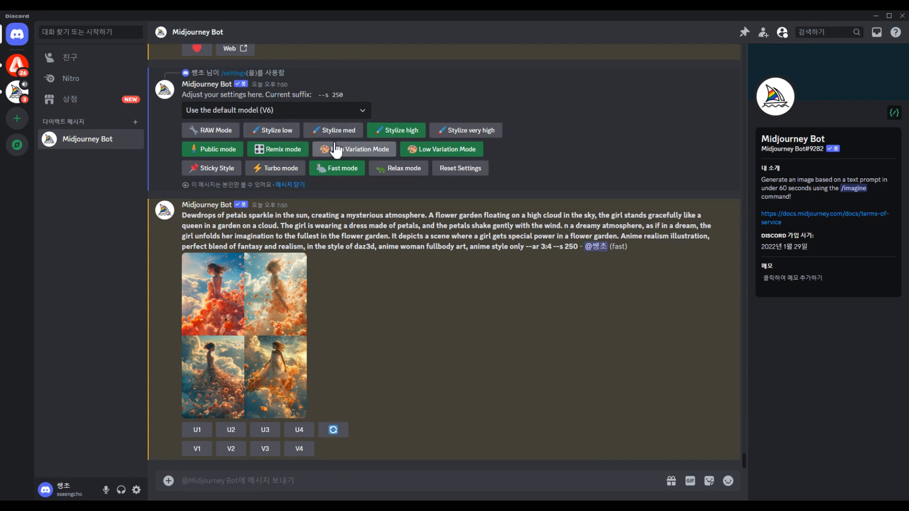
scroll(331, 243, "up", 2)
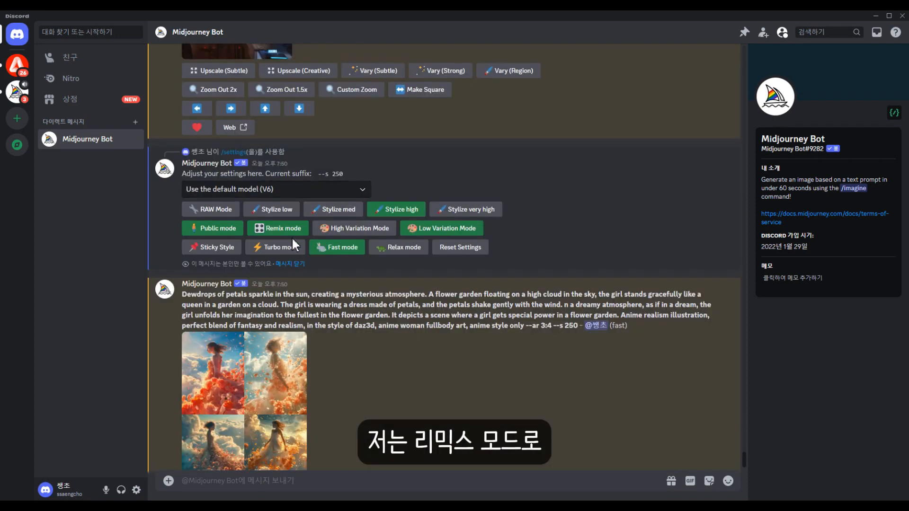
Open the generated four-image grid in the browser and zoom in to examine each picture.
scroll(416, 365, "down", 2)
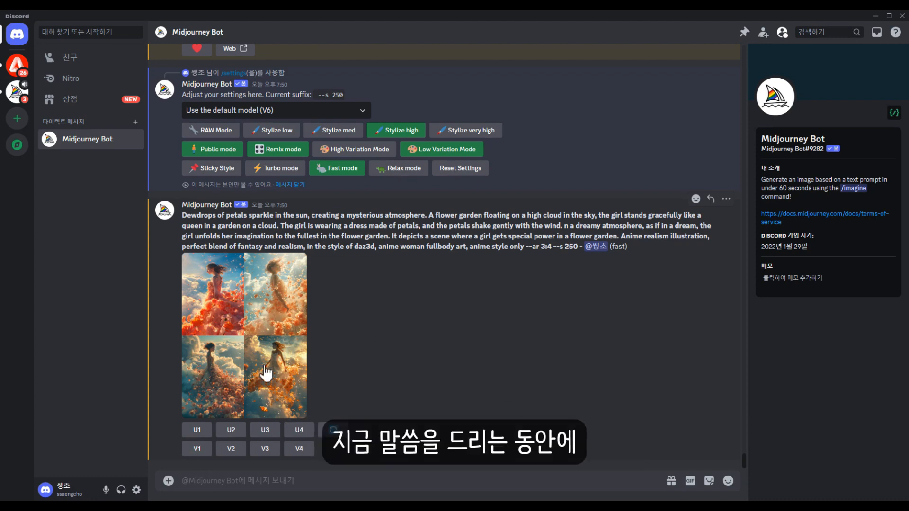
left_click(235, 341)
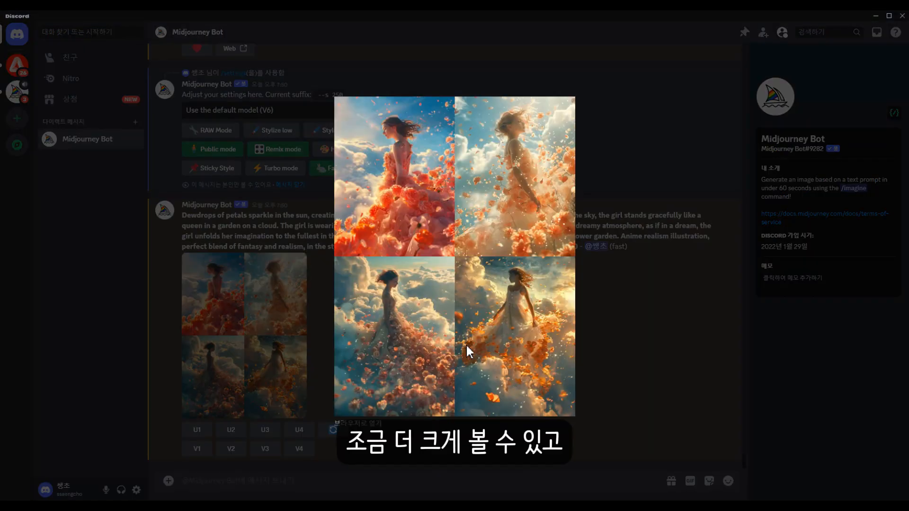
left_click(356, 426)
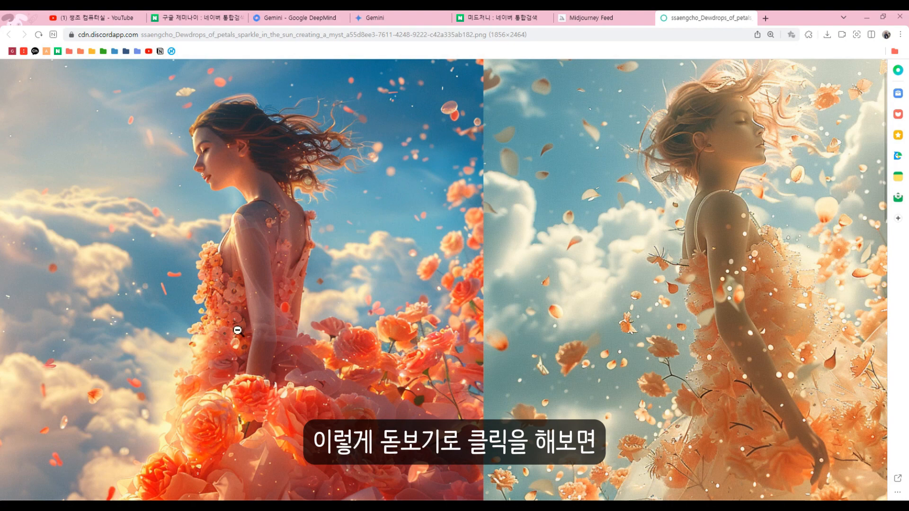
left_click(271, 326)
left_click(565, 110)
left_click(656, 300)
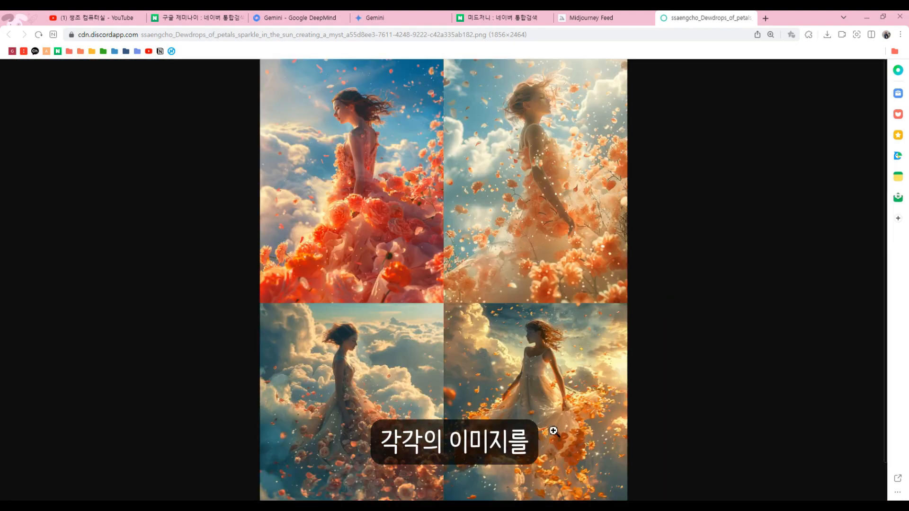
left_click(553, 431)
scroll(468, 327, "up", 1)
left_click(481, 330)
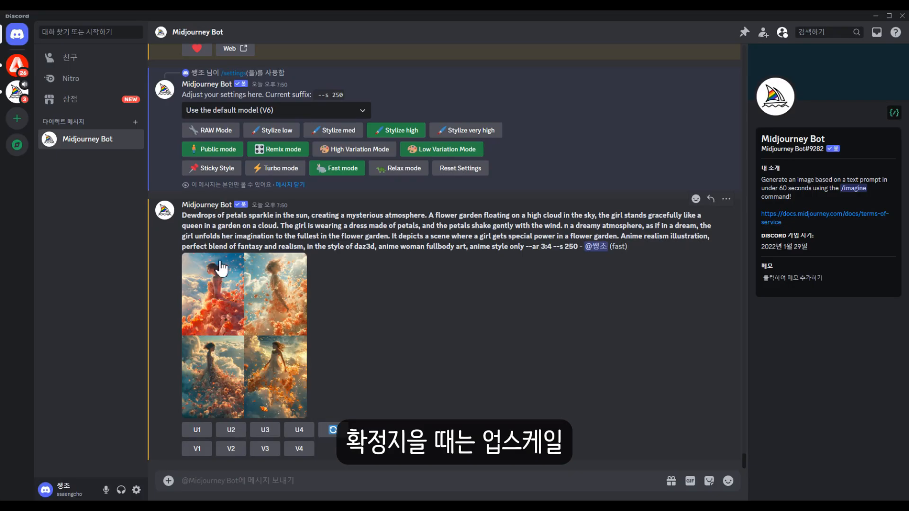
Request variations of the first image and submit the remix prompt without edits.
left_click(197, 447)
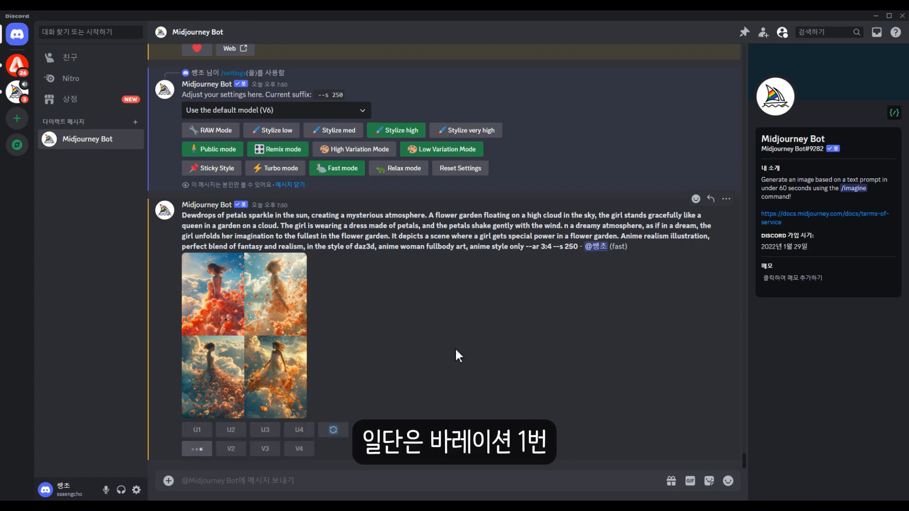
scroll(440, 289, "down", 3)
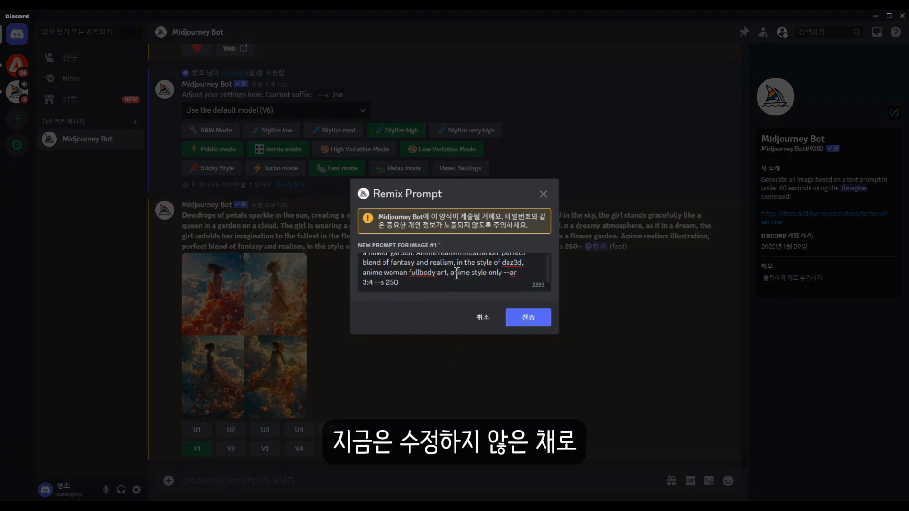
left_click(524, 316)
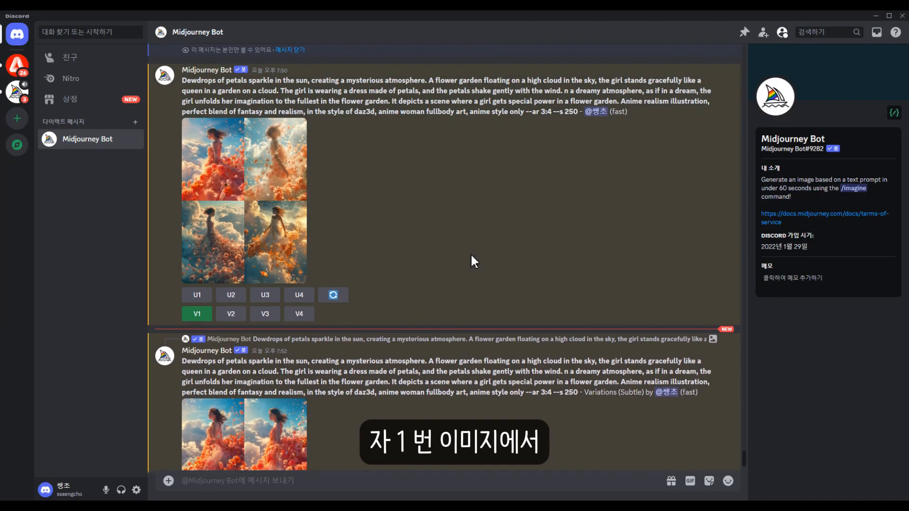
Enlarge the new variation grid to compare the results and upscale the fourth image.
scroll(471, 256, "down", 3)
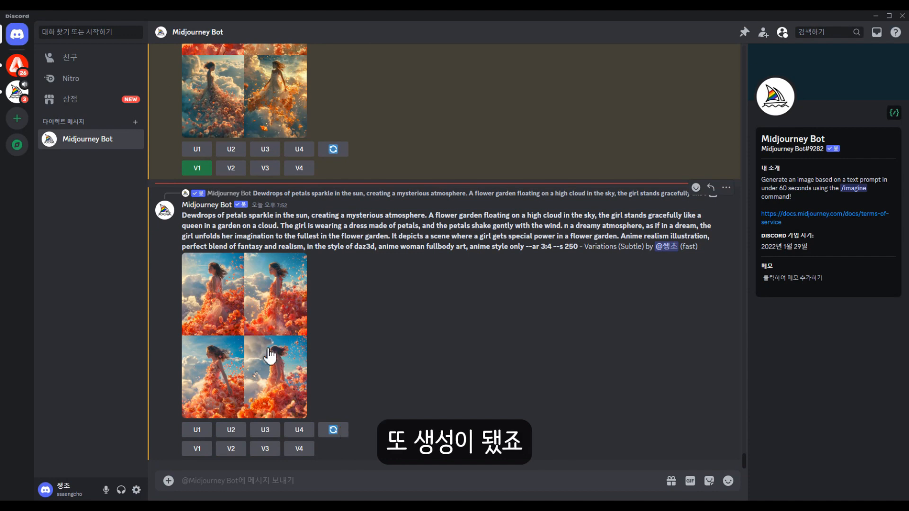
left_click(268, 345)
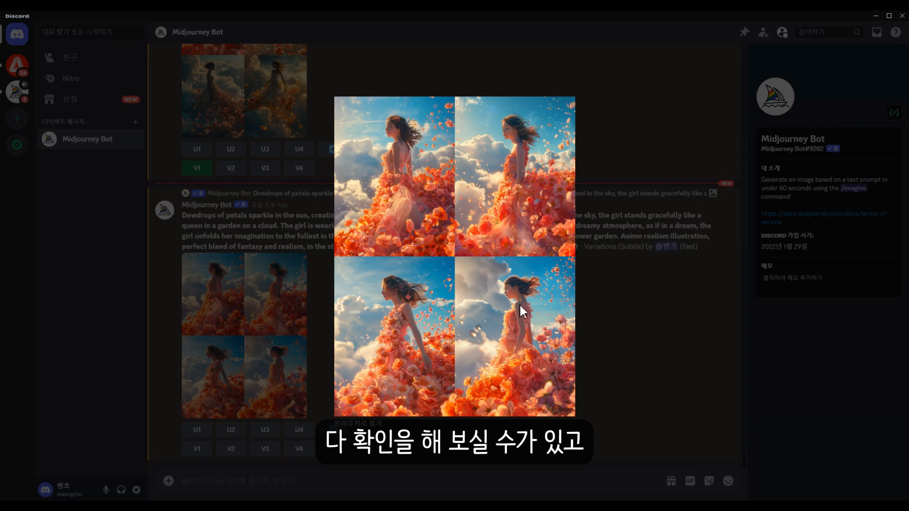
left_click(595, 327)
left_click(300, 428)
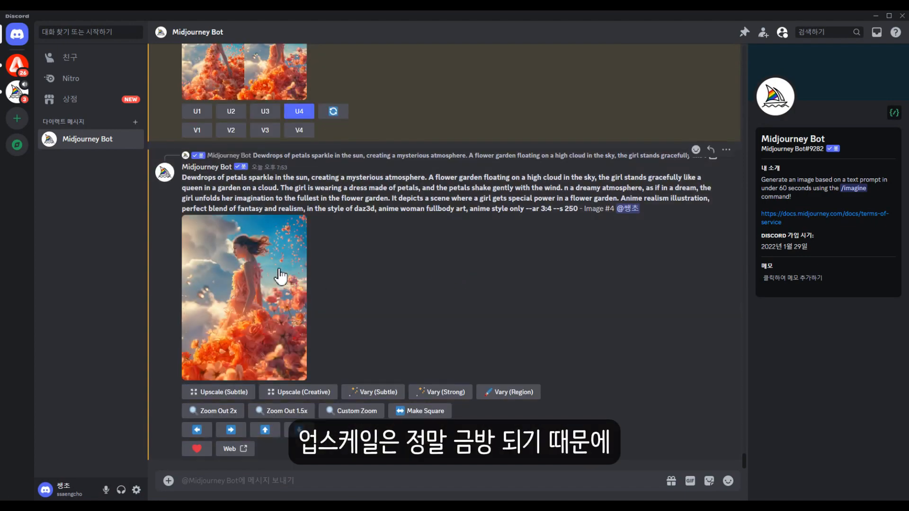
Open the upscaled fourth image in the browser and save it under the name 꽃드레스.png.
left_click(274, 312)
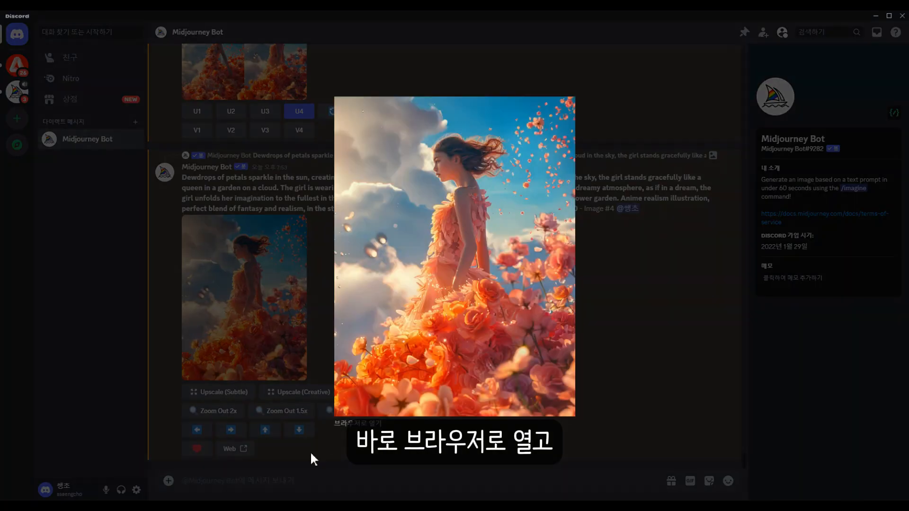
left_click(358, 425)
right_click(428, 204)
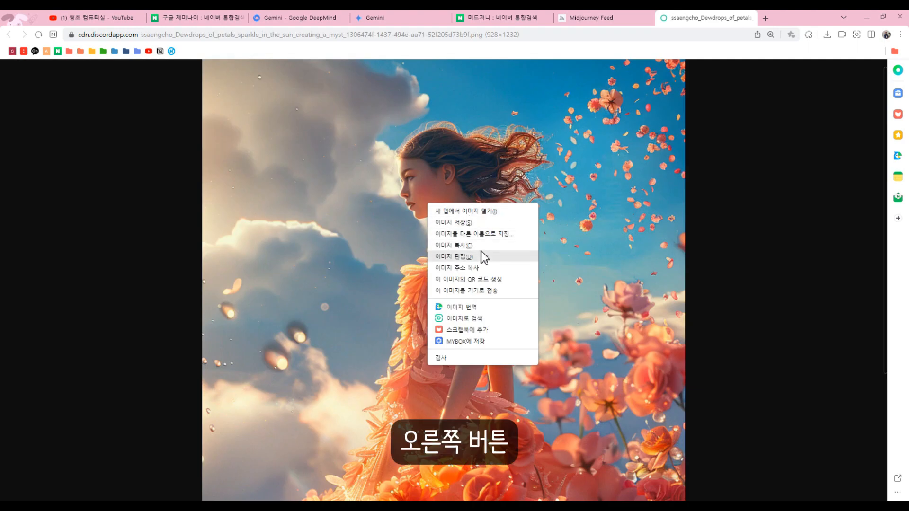
left_click(473, 235)
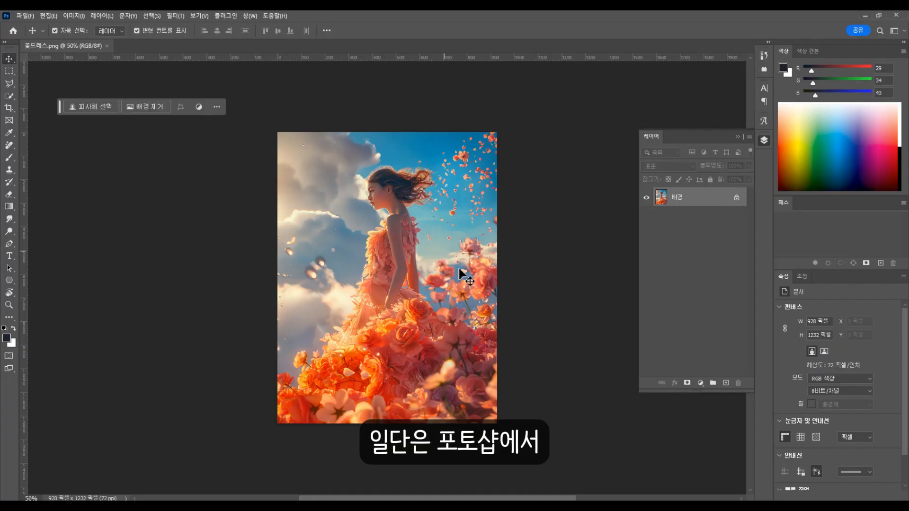
In Photoshop, widen the 꽃드레스.png canvas to 1648 px with the Crop tool's Generative Expand and choose the first variation.
key("c")
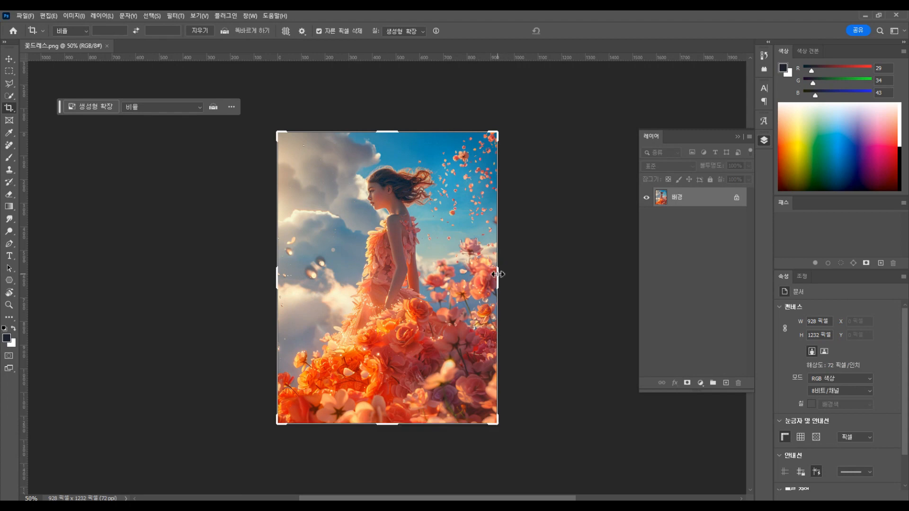
left_click_drag(496, 274, 572, 276)
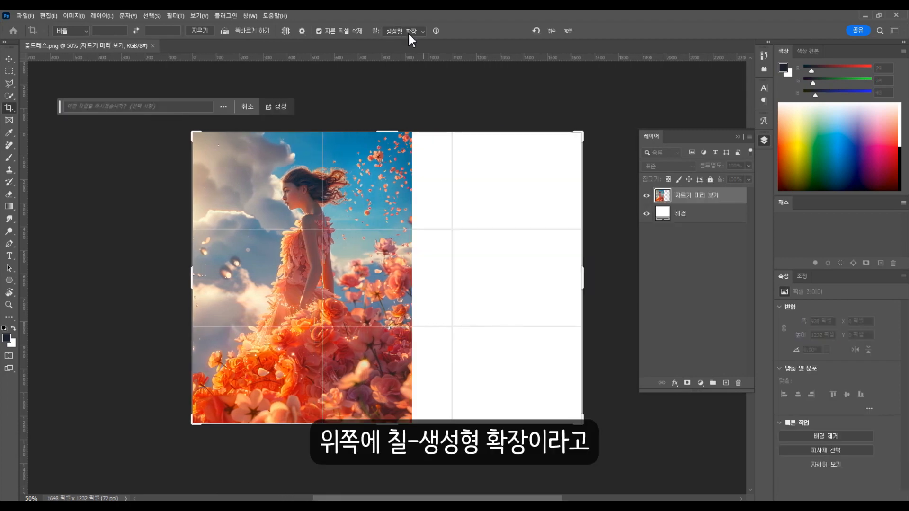
key("Return")
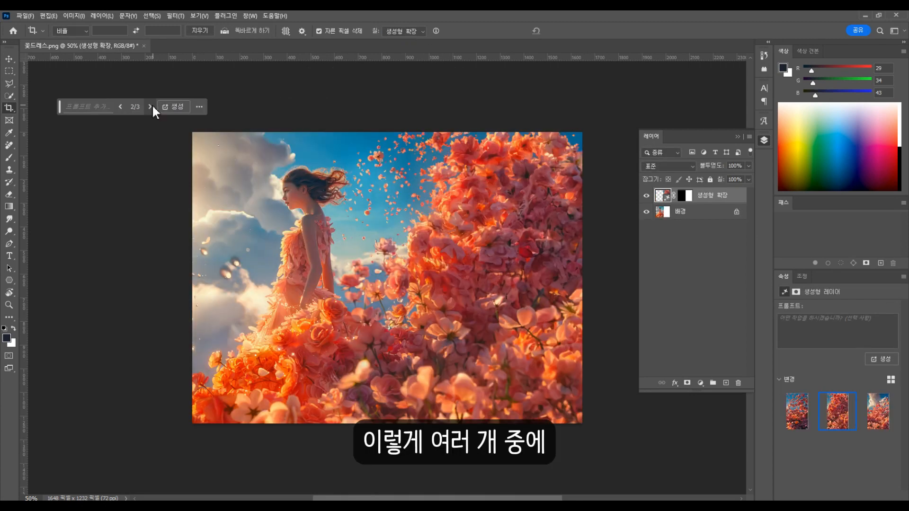
left_click(151, 107)
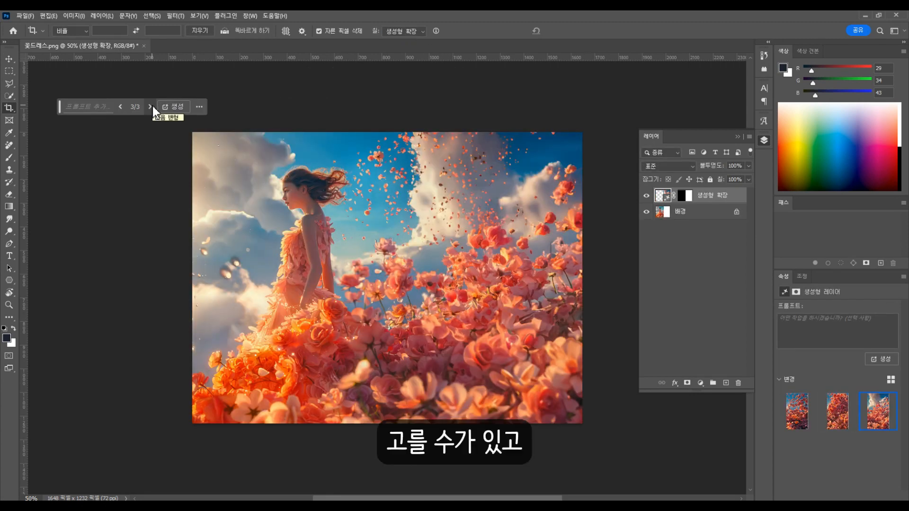
left_click(151, 107)
left_click(299, 208)
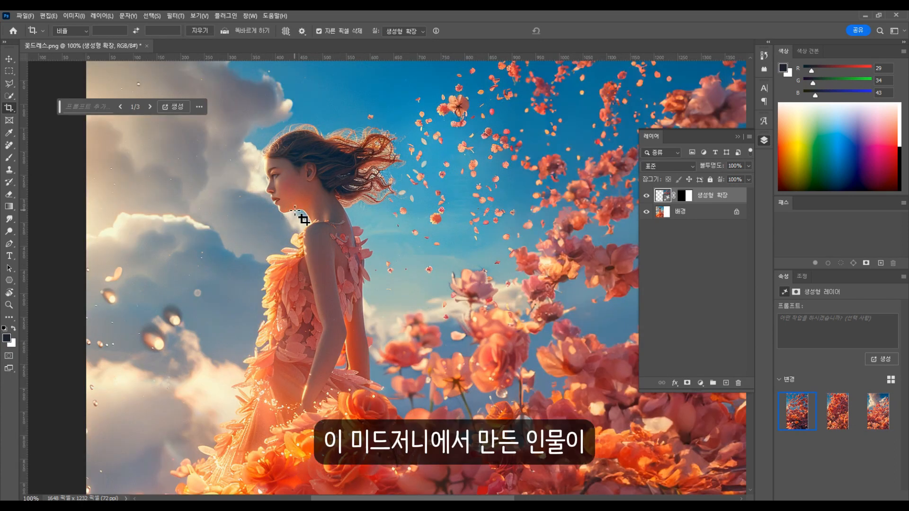
left_click(176, 15)
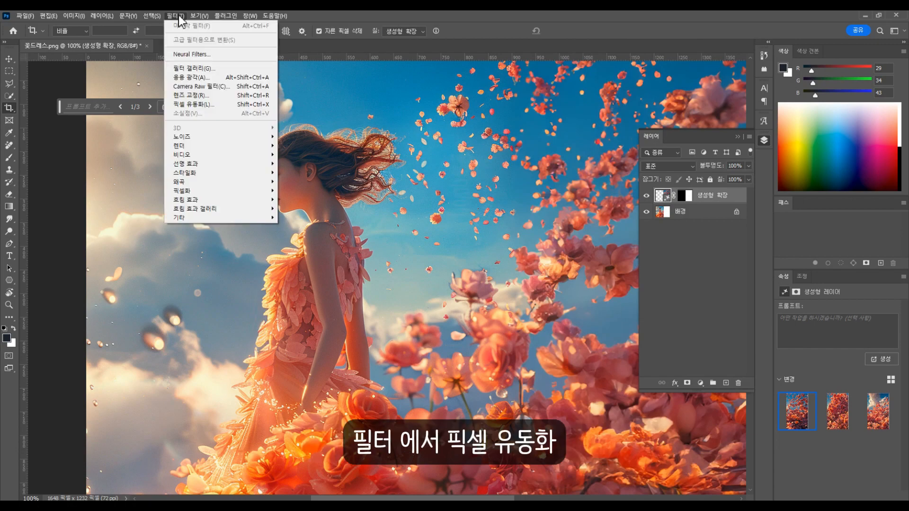
left_click(213, 105)
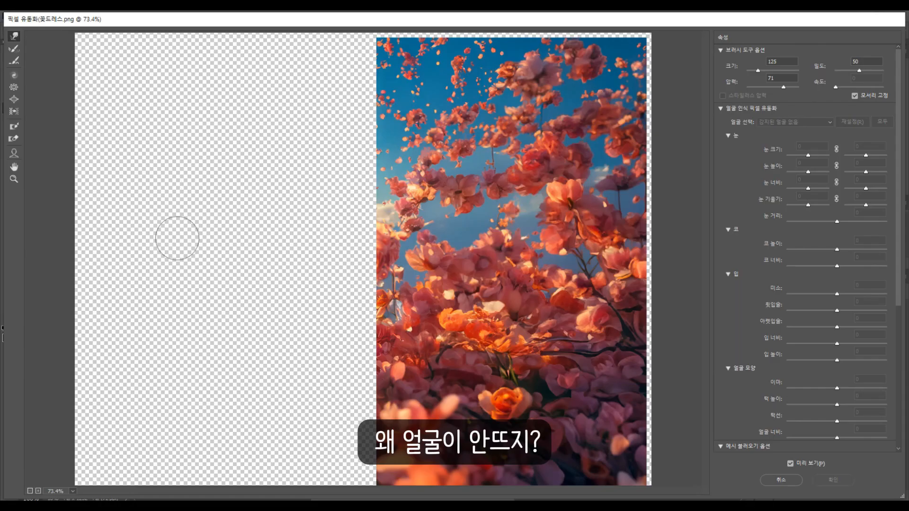
key("Escape")
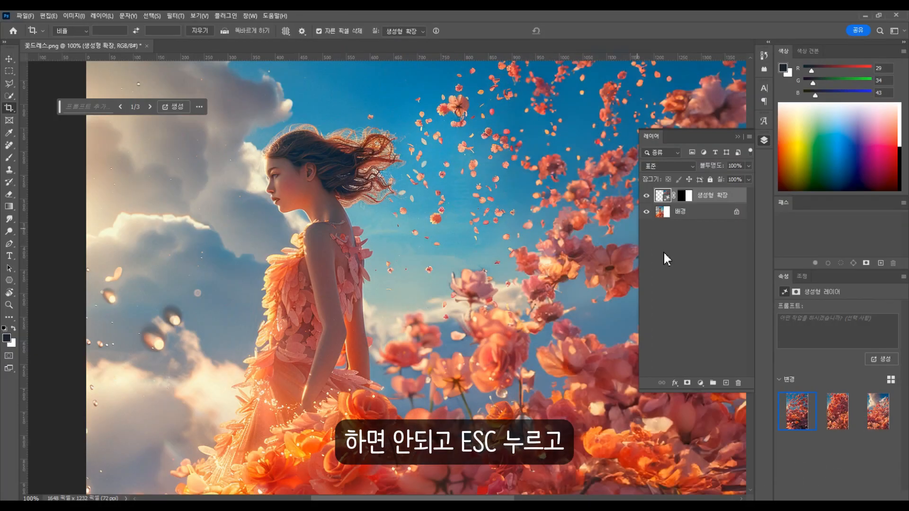
Apply Liquify to the background layer, setting the girl's jawline to -100 and face width to -60.
left_click(684, 214)
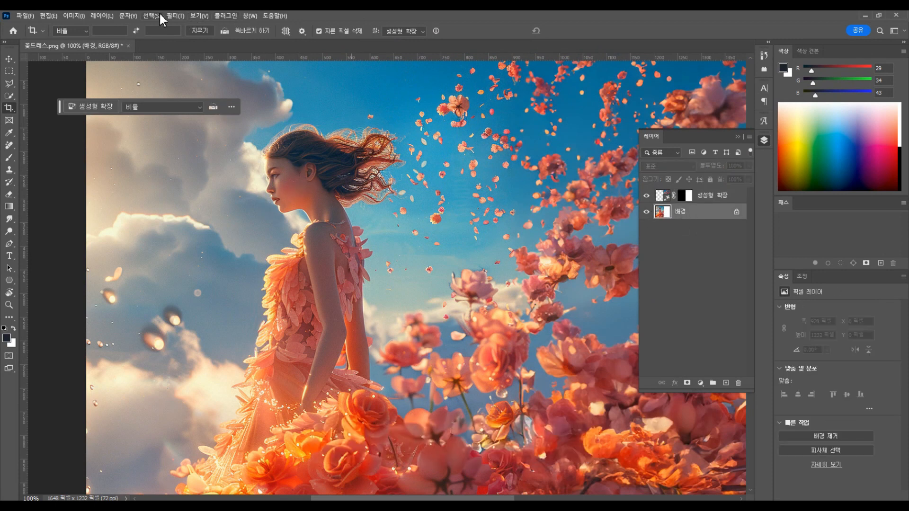
left_click(175, 17)
left_click(194, 104)
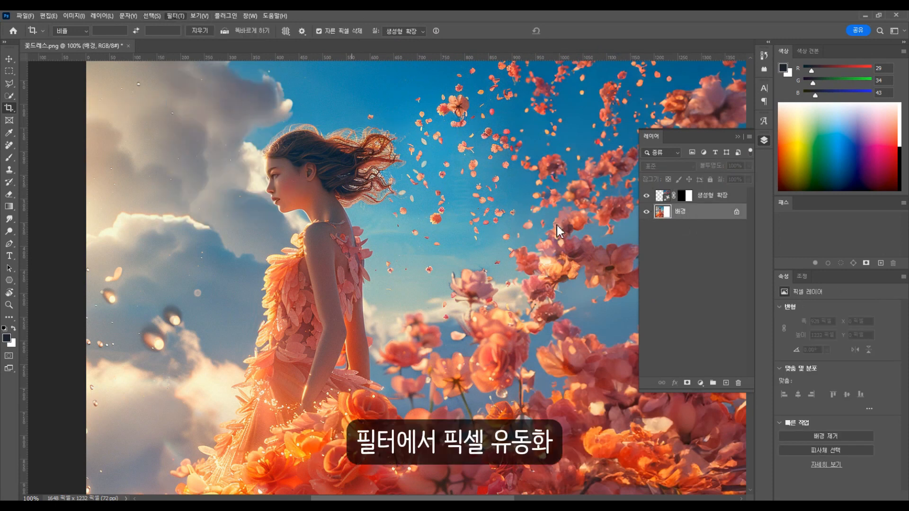
scroll(202, 127, "up", 2)
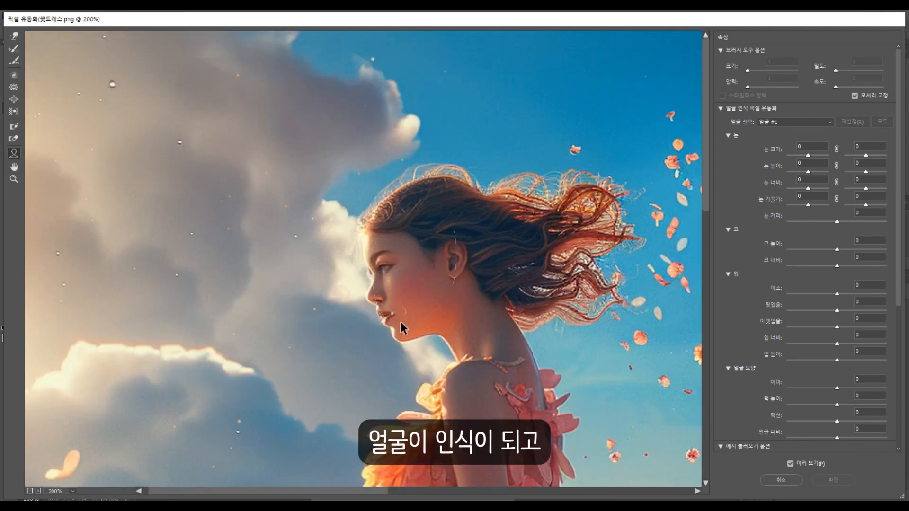
left_click_drag(430, 324, 425, 319)
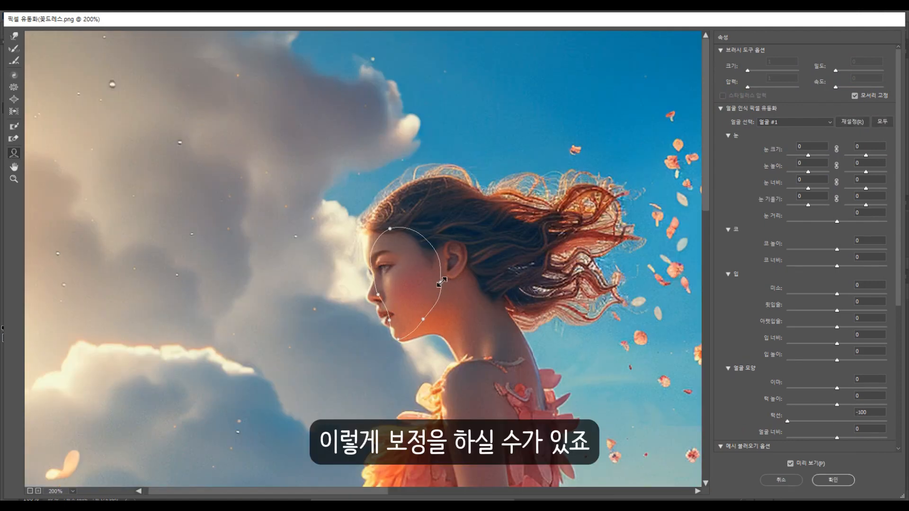
left_click_drag(441, 282, 431, 281)
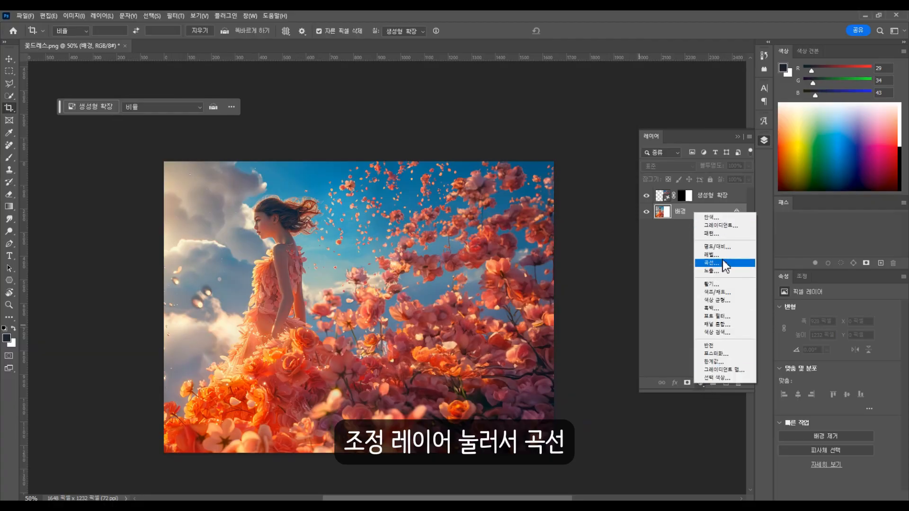
Add a Curves adjustment layer above all layers and brighten the image with a curve point at input 127, output 170.
left_click(710, 263)
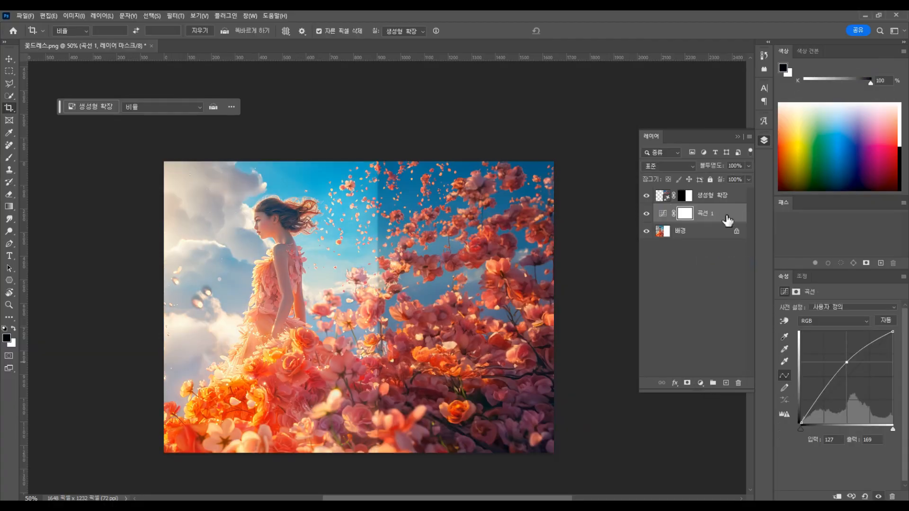
left_click_drag(723, 213, 717, 191)
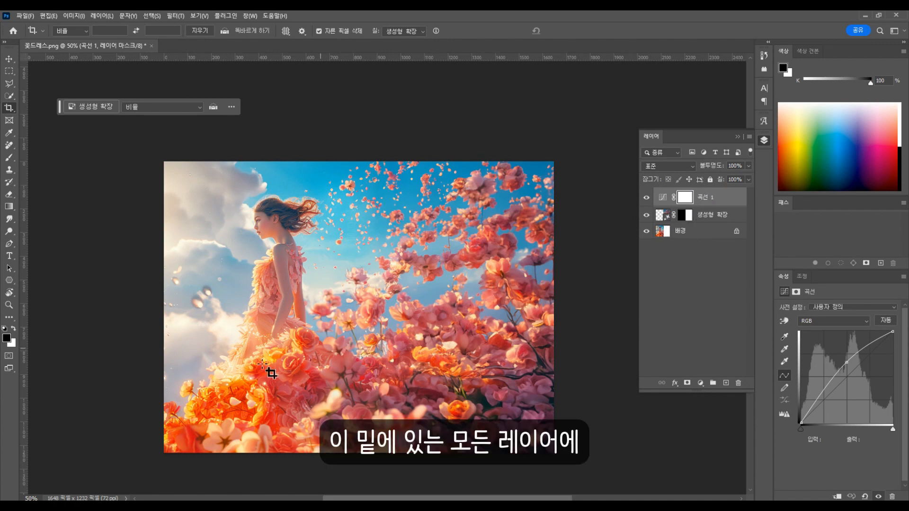
left_click(846, 361)
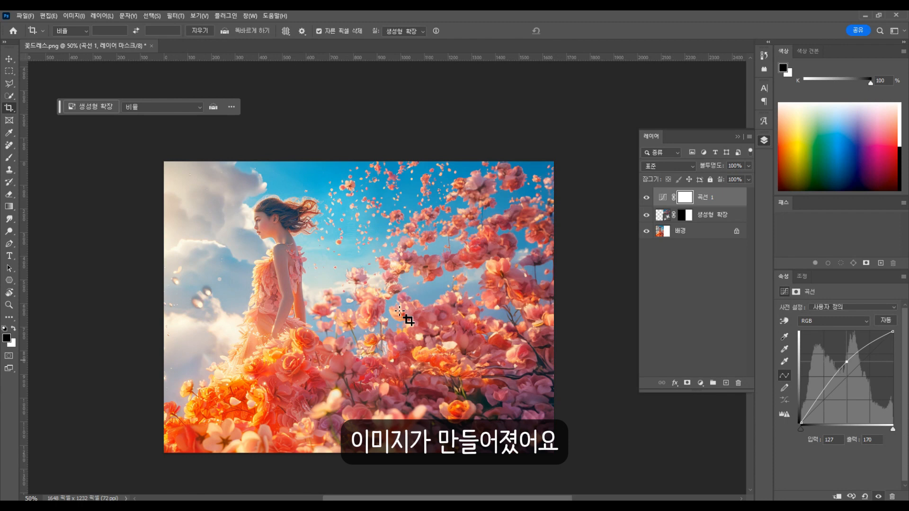
Add a Hue/Saturation adjustment layer on top and raise the image's saturation.
left_click(700, 383)
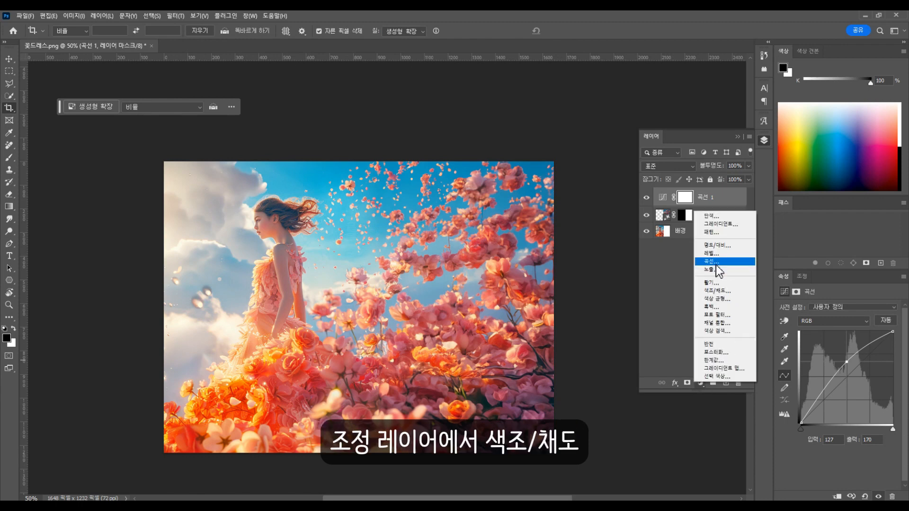
left_click(719, 292)
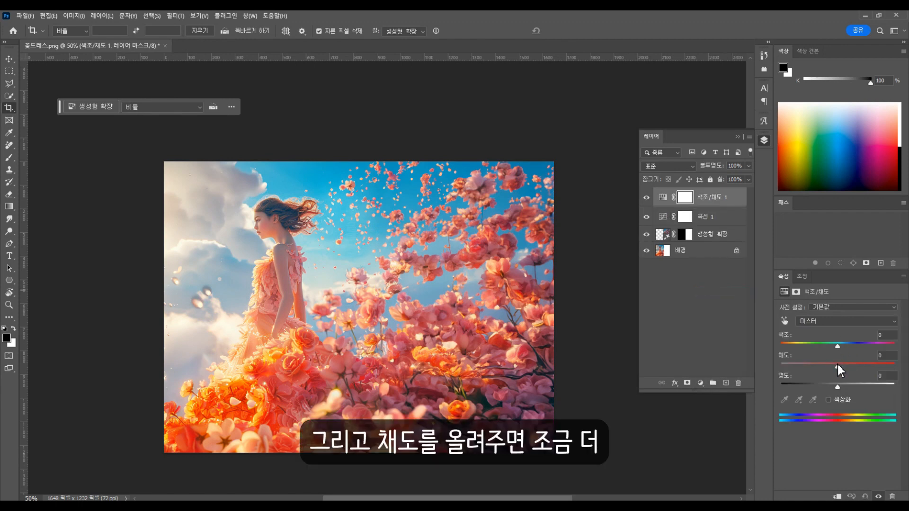
left_click_drag(837, 365, 810, 359)
Add a Color Balance layer, try cyan-red at -69, reset it to 0, and shift the midtones slightly toward yellow.
left_click(700, 382)
left_click(719, 301)
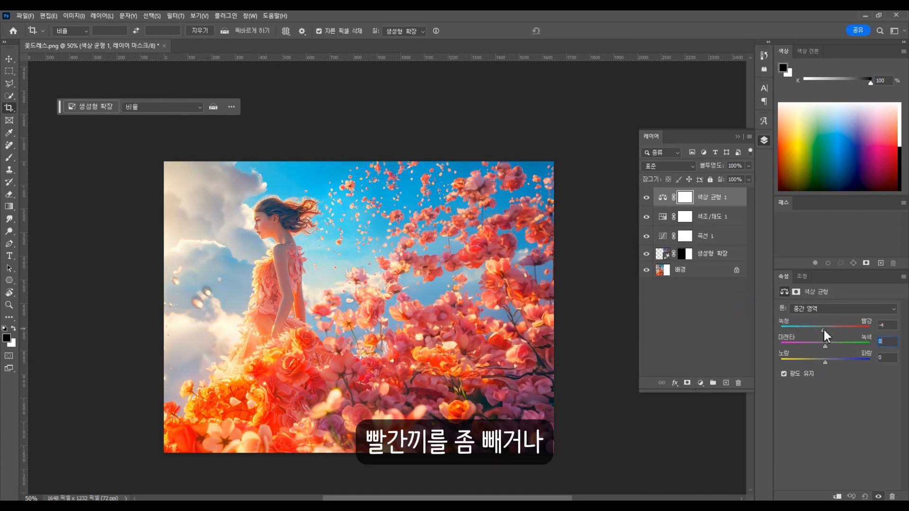
left_click_drag(823, 328, 807, 328)
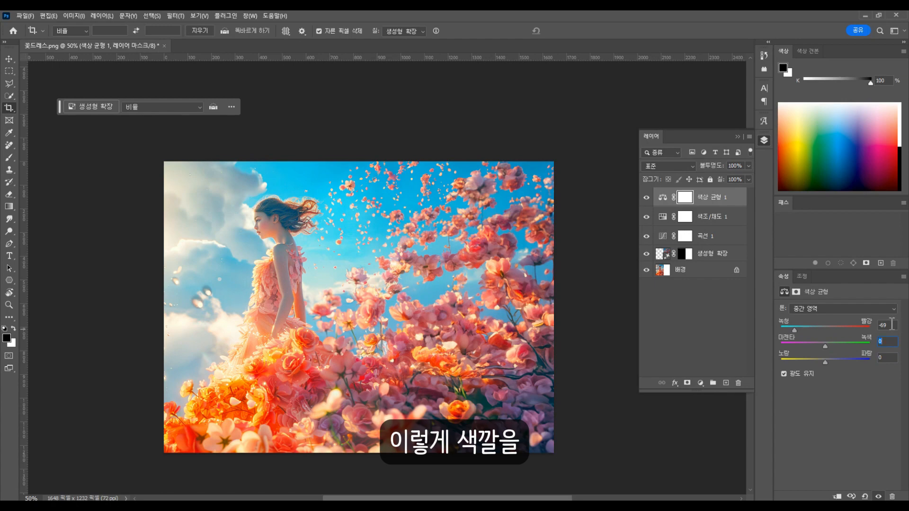
left_click_drag(892, 324, 865, 327)
type("0")
left_click_drag(825, 361, 819, 360)
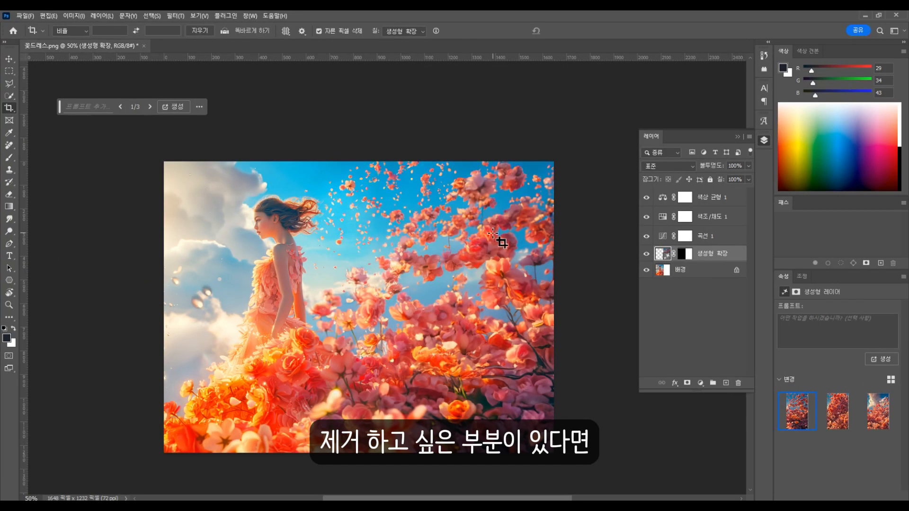
Use the Remove tool on the background layer with brush size 175 to erase the large bokeh spots in the clouds behind the girl.
left_click(9, 145)
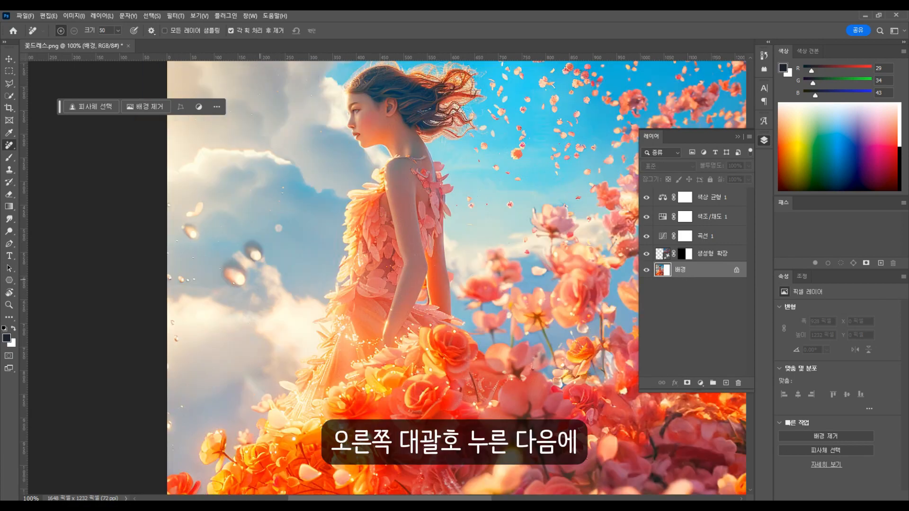
key("bracketright")
key("bracketright")
key("bracketright")
key("bracketright")
key("bracketright")
key("bracketright")
key("bracketright")
key("bracketright")
key("bracketright")
key("bracketright")
key("bracketright")
key("bracketright")
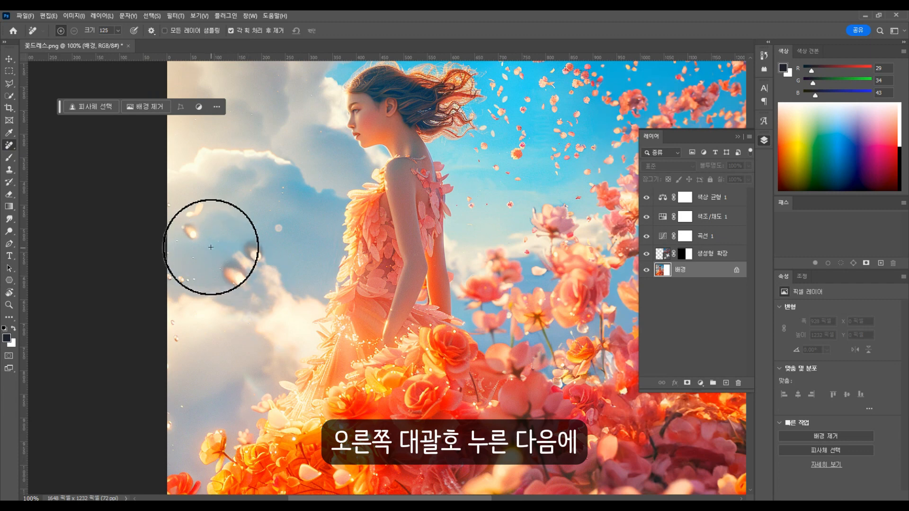
key("bracketleft")
key("bracketleft")
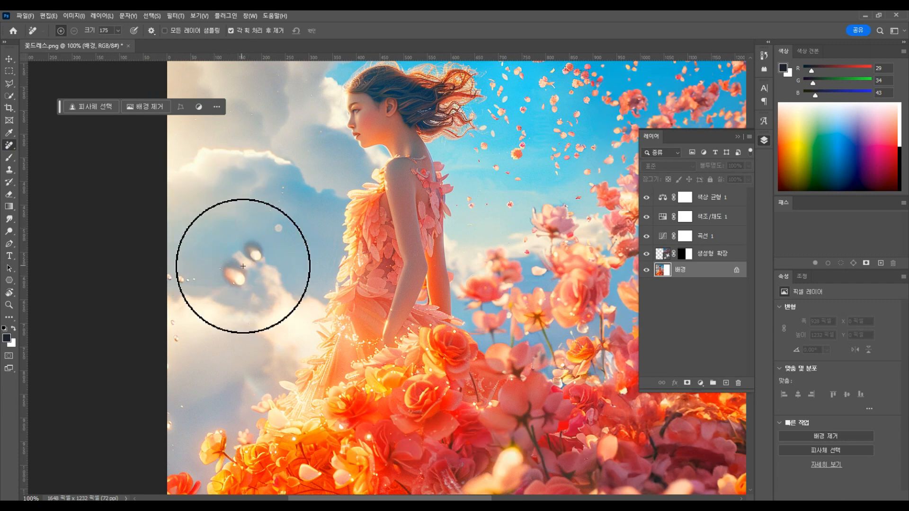
left_click(245, 263)
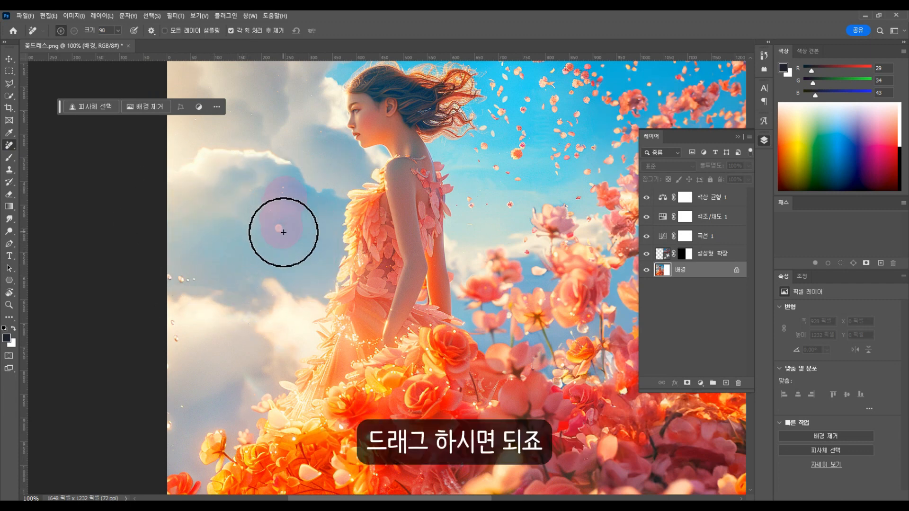
Reduce the Remove tool brush to size 90 and erase the remaining small spots in the sky and clouds.
key("bracketleft")
key("bracketleft")
left_click(188, 278)
Try to remove the floating petals in the sky beside the girl's hair from the background layer, and undo the removal.
left_click(503, 164, "alt")
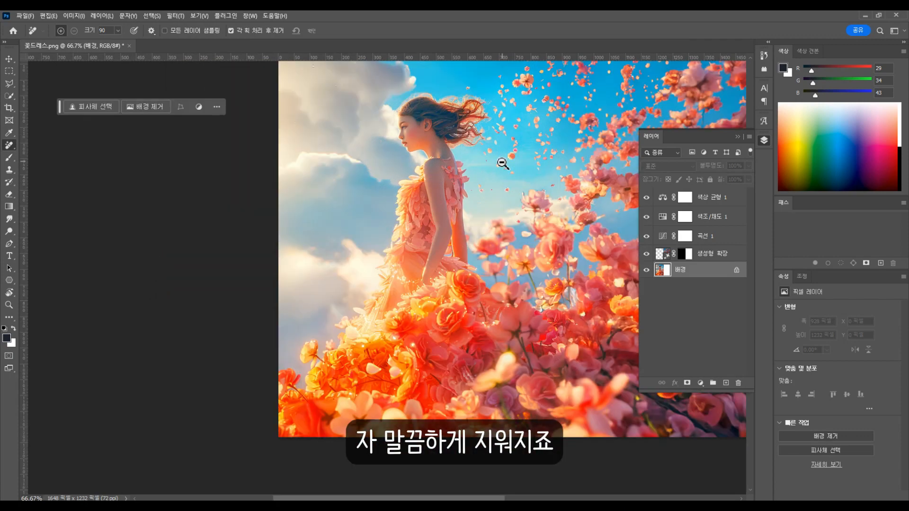
left_click_drag(582, 111, 431, 249)
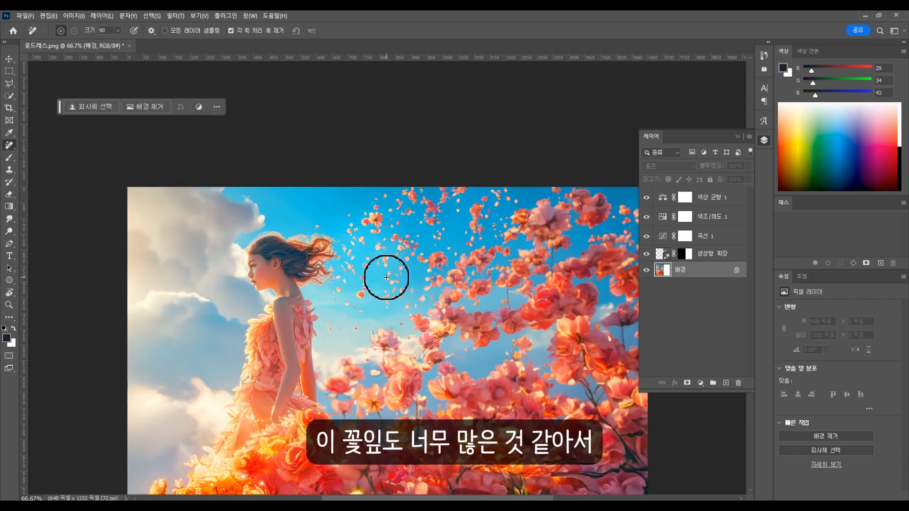
mouse_move(344, 218)
left_mouse_down()
mouse_move(322, 223)
mouse_move(341, 234)
mouse_move(351, 268)
mouse_move(337, 323)
mouse_move(404, 283)
mouse_move(406, 239)
mouse_move(472, 178)
mouse_move(419, 183)
mouse_move(473, 128)
left_mouse_up()
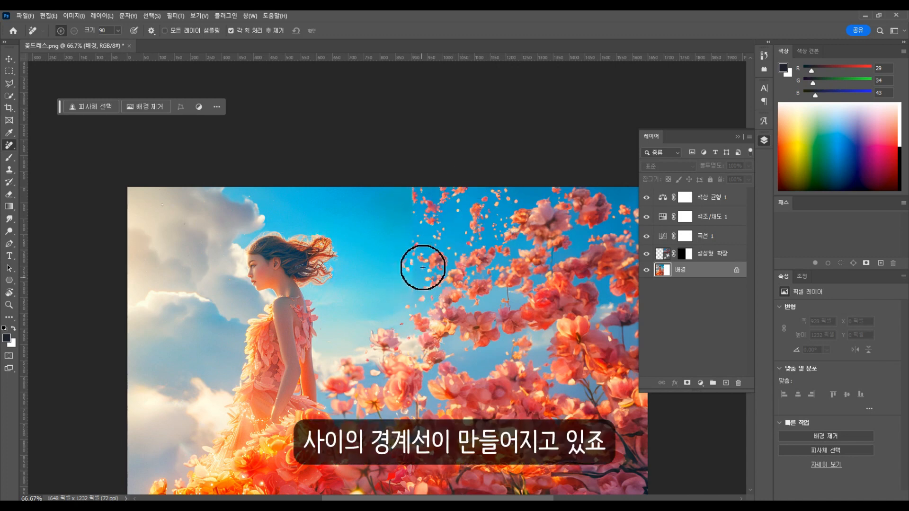
key("ctrl+z")
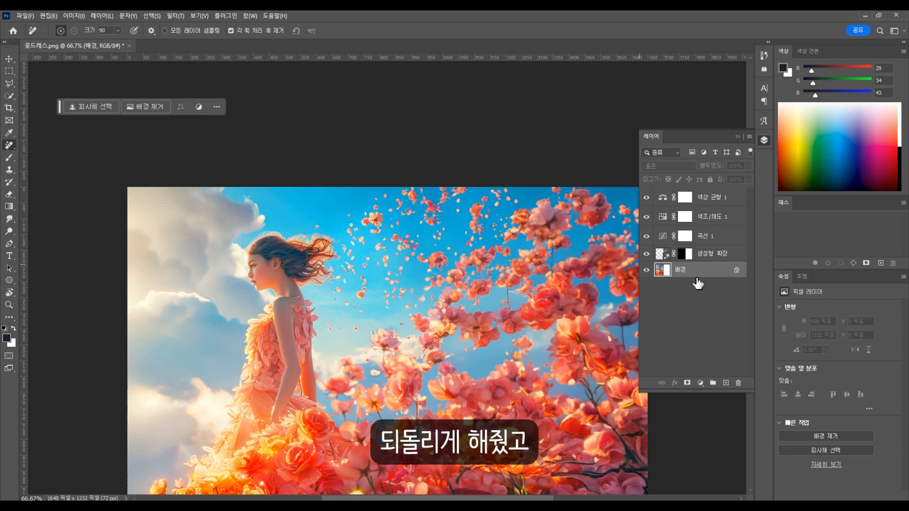
Merge the generative expand layer with the background layer.
left_click(669, 272, "ctrl")
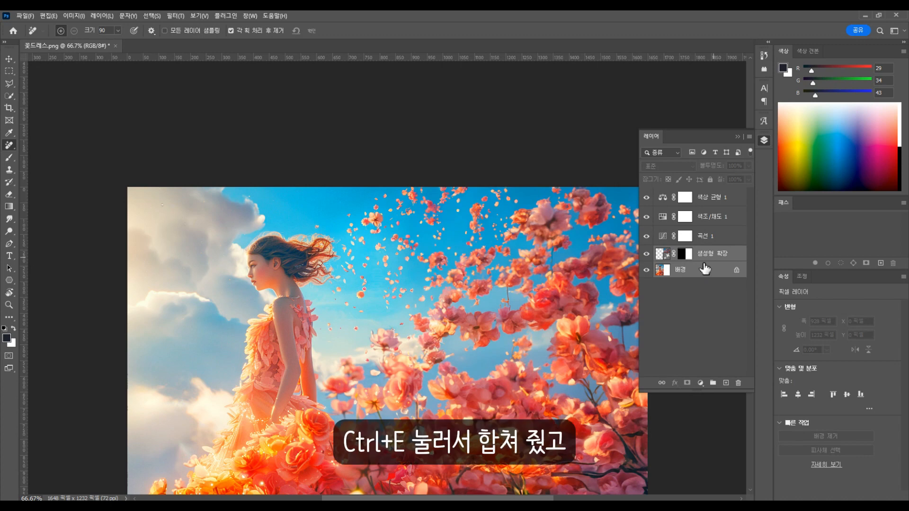
key("ctrl+e")
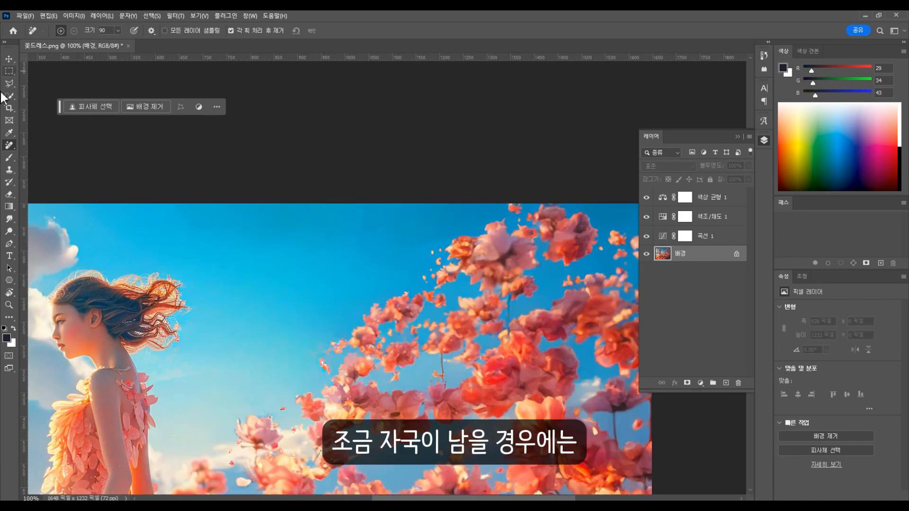
Lasso freehand the empty blue sky along the image's upper edge and start Generative Fill on the selection.
right_click(9, 83)
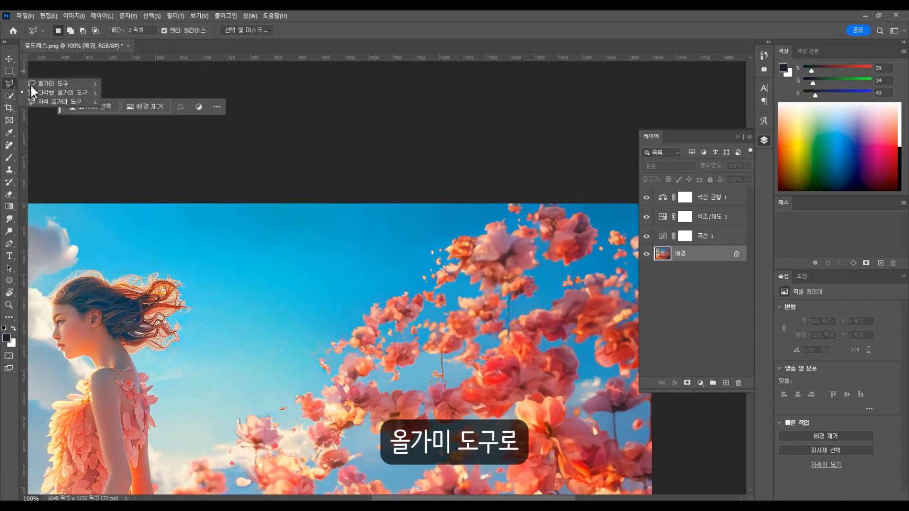
left_click(52, 84)
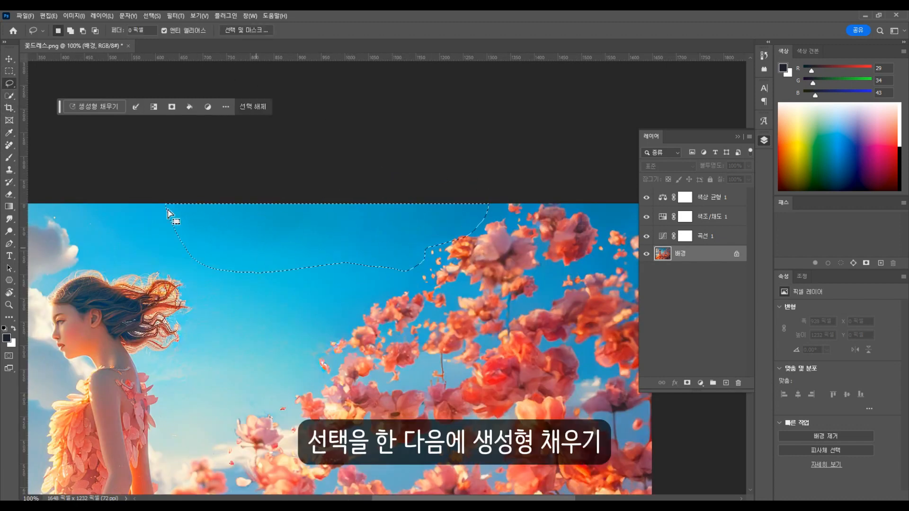
left_click(95, 107)
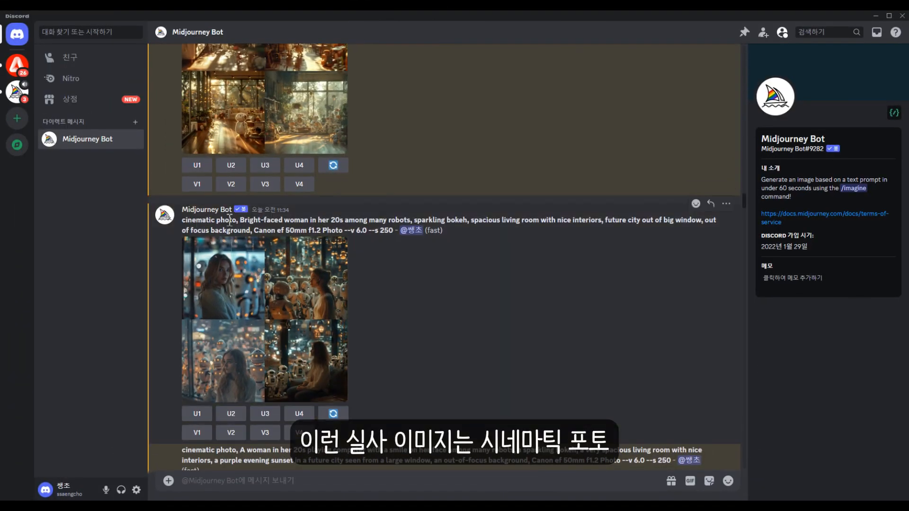
In Discord's Midjourney Bot chat, examine the "cinematic photo" and "canon ef 50mm" prompt keywords and view the sunny living room robot images enlarged.
left_click_drag(239, 220, 182, 219)
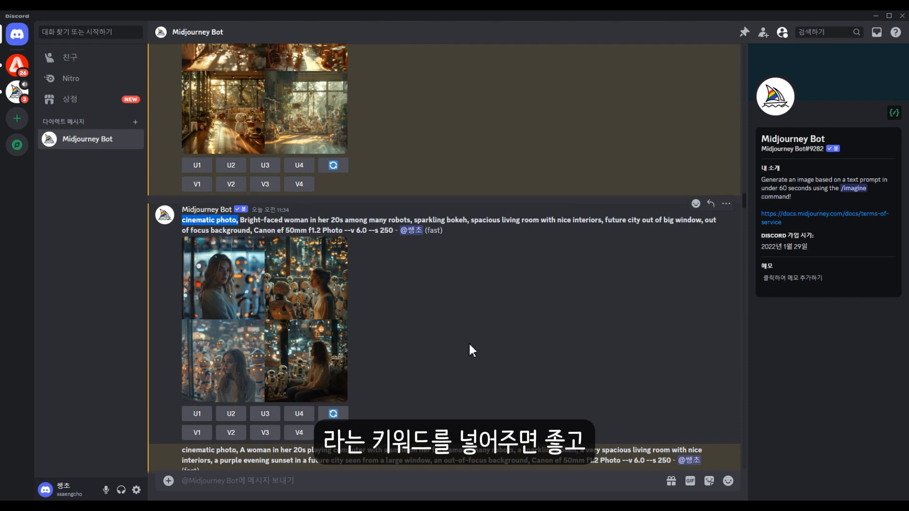
scroll(471, 350, "up", 10)
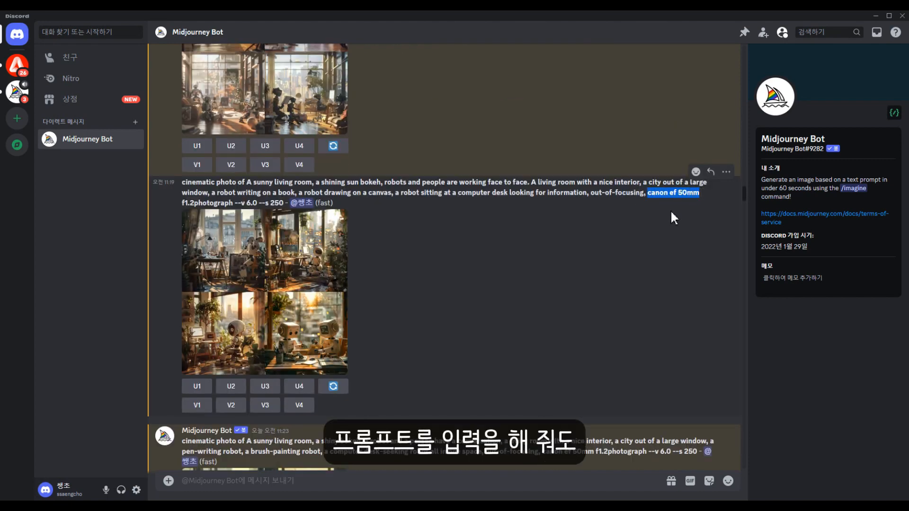
left_click(295, 303)
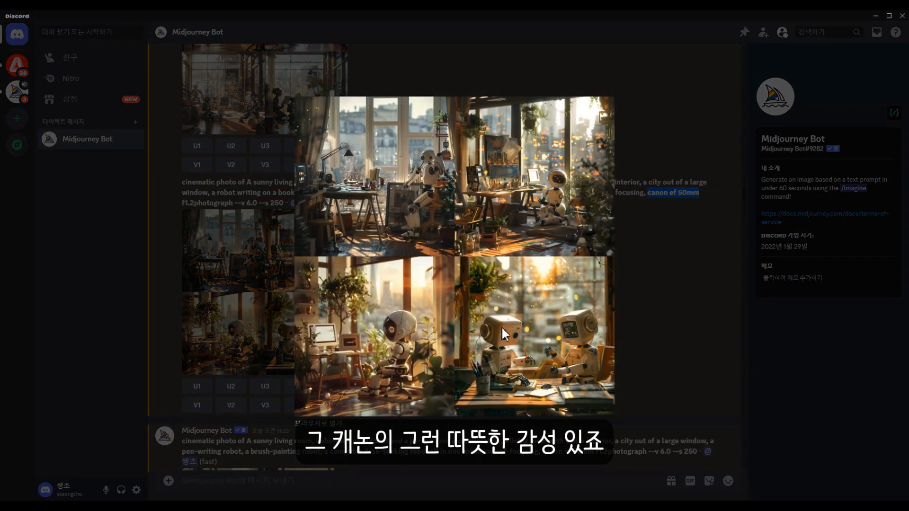
left_click(652, 310)
Examine the earlier "3d pixar style" and "3d clay emoji style" prompts and their generated images, including the prompts specifying main colors.
scroll(544, 284, "up", 10)
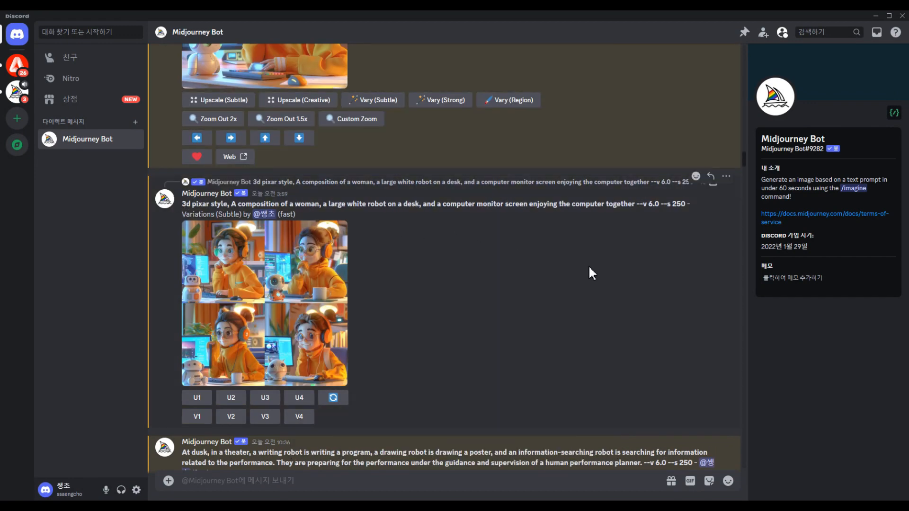
scroll(288, 294, "up", 5)
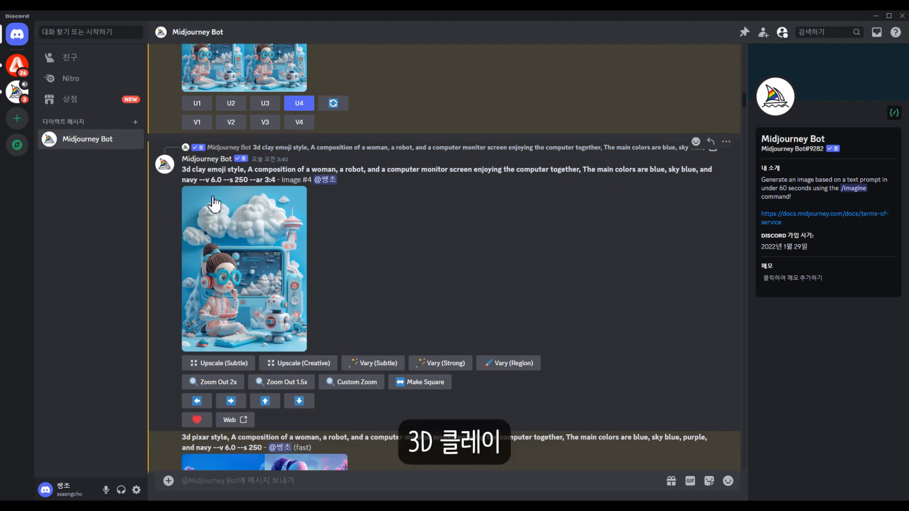
scroll(592, 156, "up", 10)
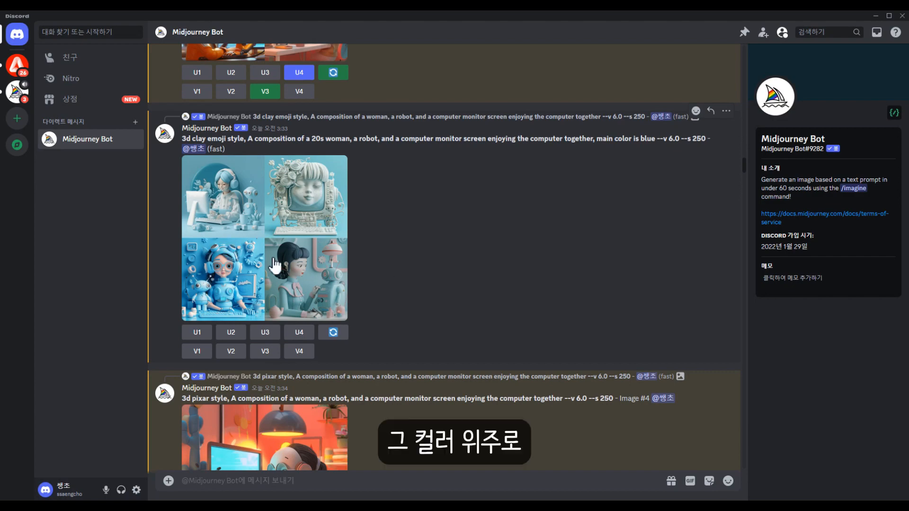
scroll(500, 273, "up", 3)
scroll(487, 325, "up", 8)
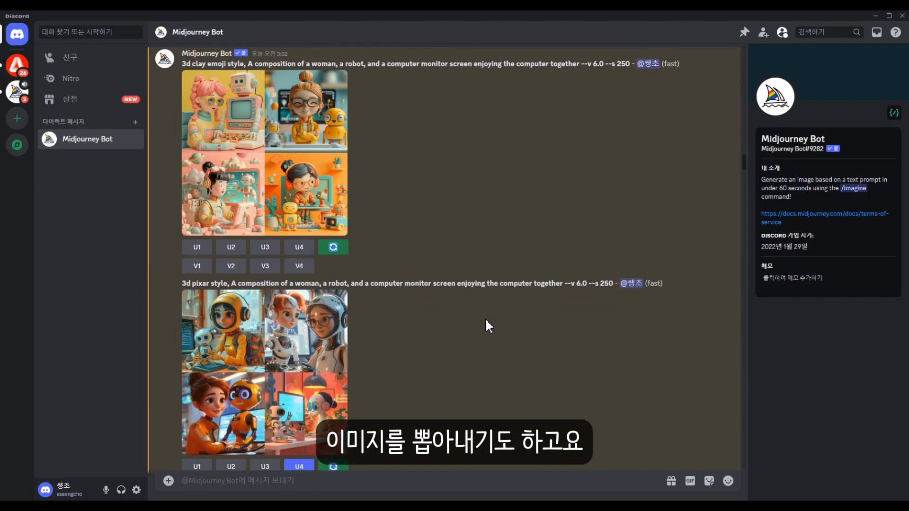
Highlight the --niji 5 parameter in the woman-and-robot sofa prompt and view its 2D animation-style image enlarged.
left_click_drag(188, 235, 208, 237)
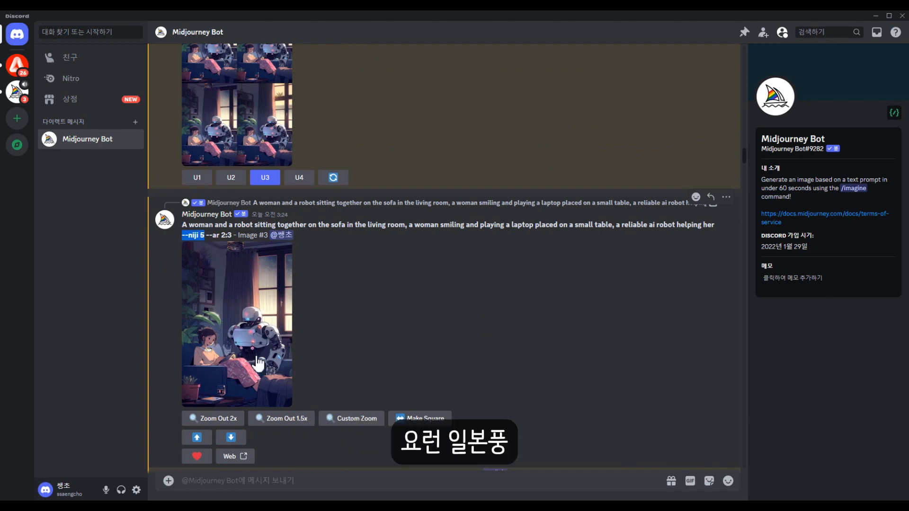
left_click(265, 303)
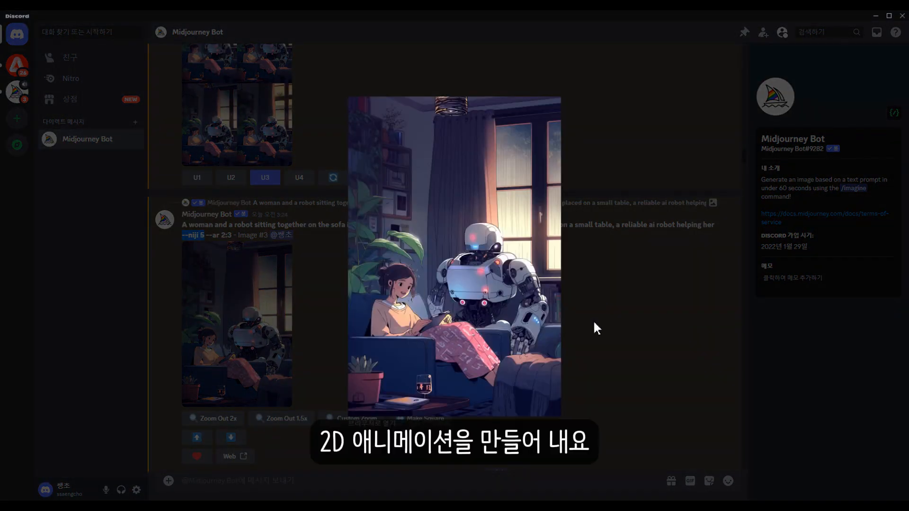
left_click(595, 327)
scroll(382, 314, "up", 5)
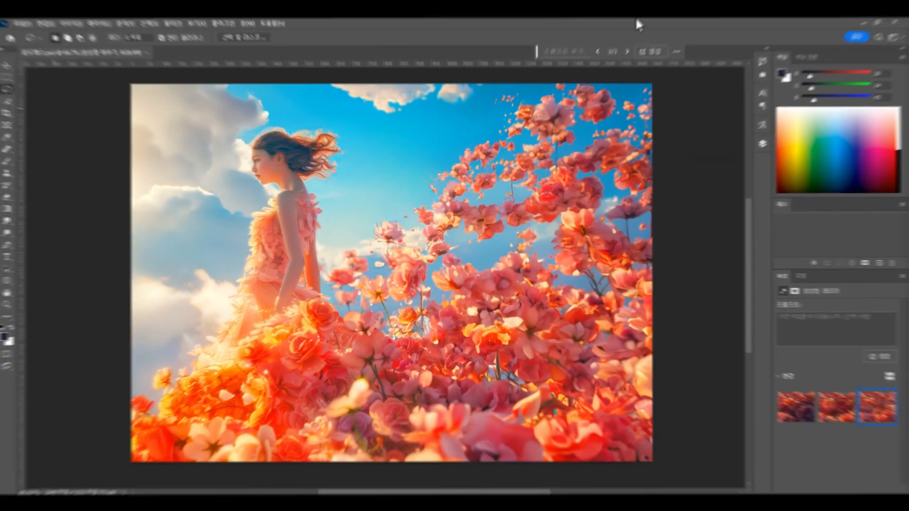